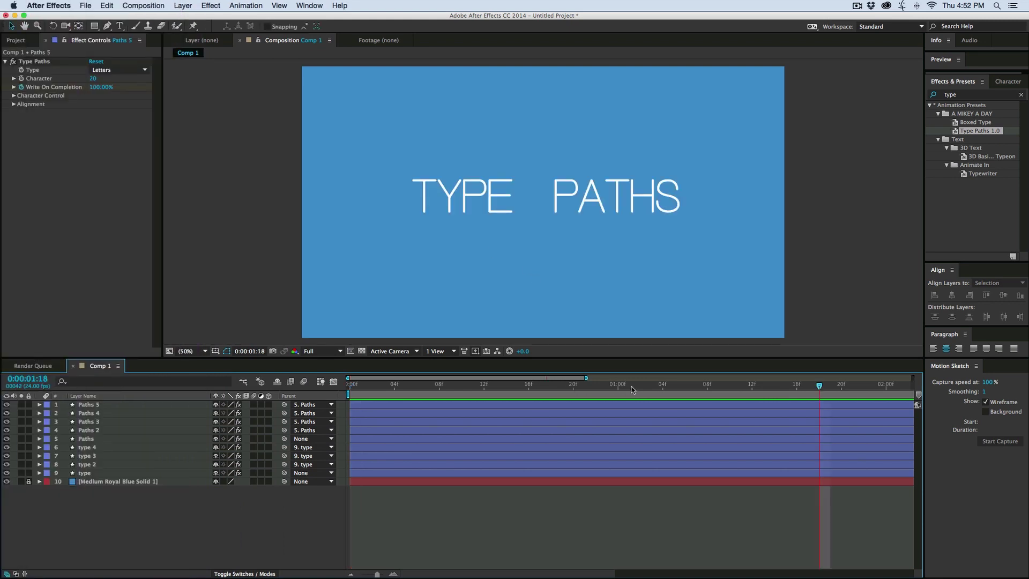
- Preview the TYPE PATHS write-on animation in Comp 1 twice from the start
{"action": "left_click_drag", "start_coordinate": [631, 387], "coordinate": [349, 386]}
{"action": "key", "text": "space"}
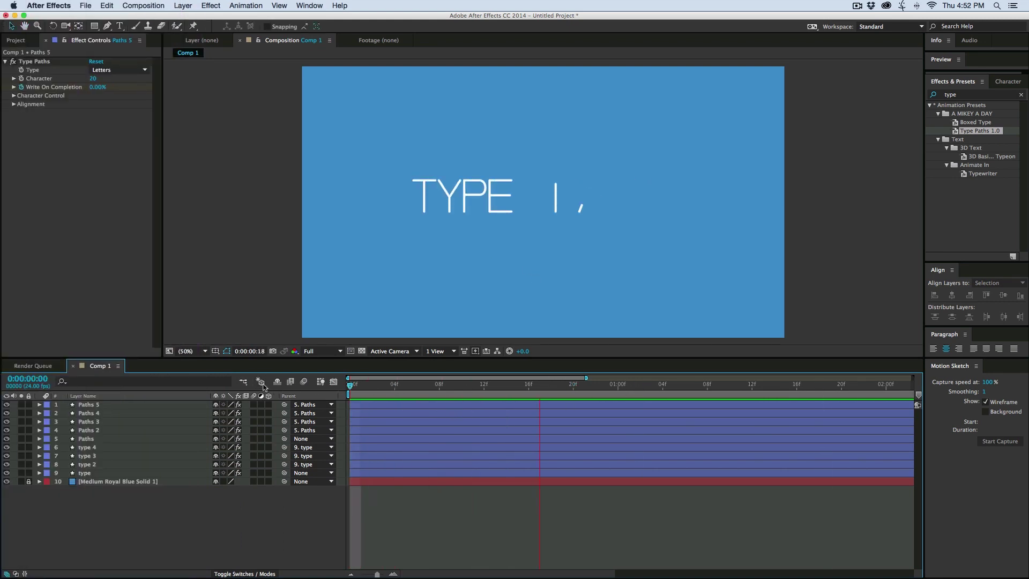
{"action": "key", "text": "space"}
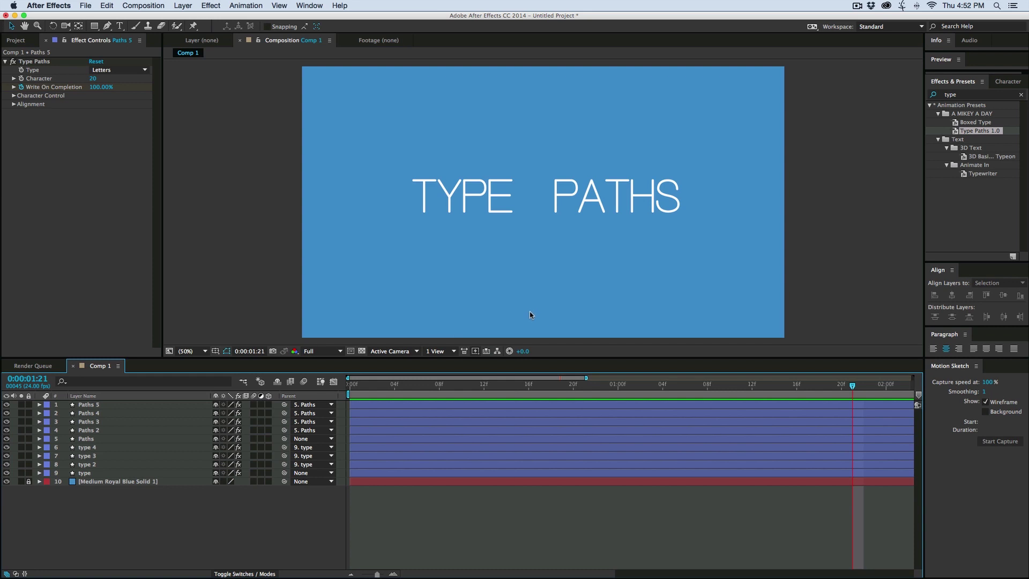
{"action": "key", "text": "space"}
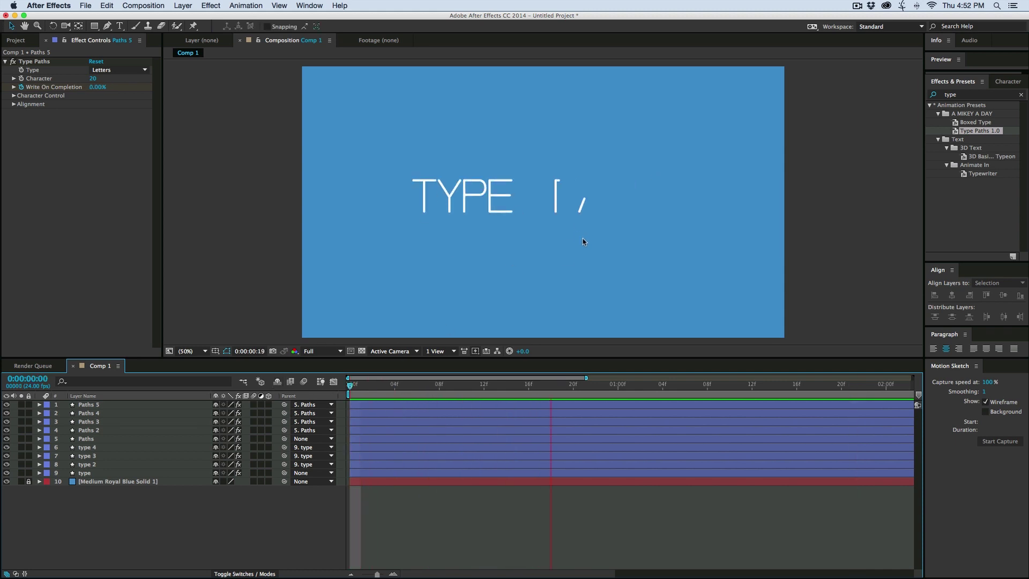
{"action": "key", "text": "space"}
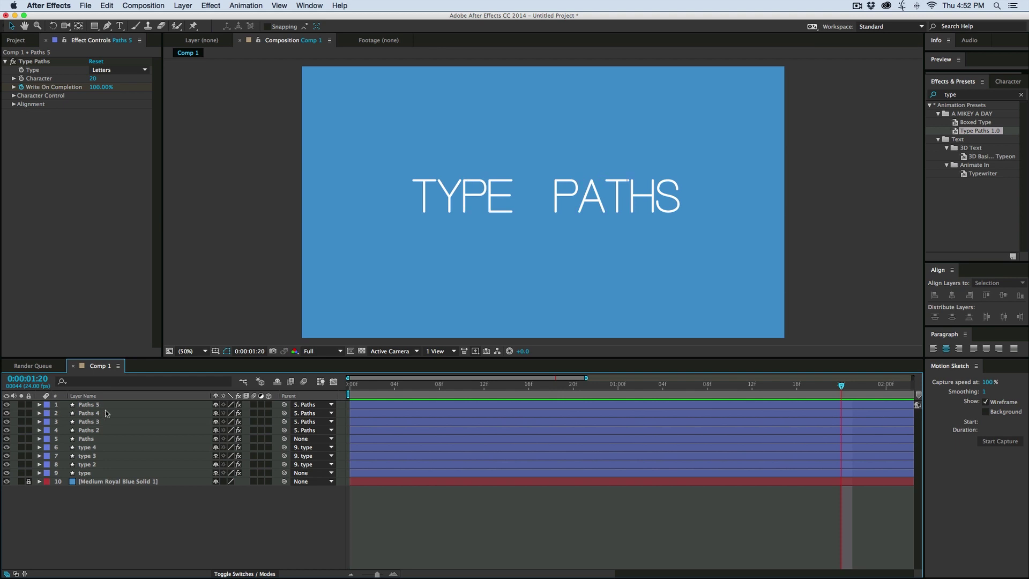
- Create a new composition, Comp 2, with the default settings
{"action": "key", "text": "super+n"}
{"action": "key", "text": "Return"}
{"action": "key", "text": "super+y"}
- Add a Medium Royal Blue solid layer filling Comp 2, then deselect it
{"action": "key", "text": "Return"}
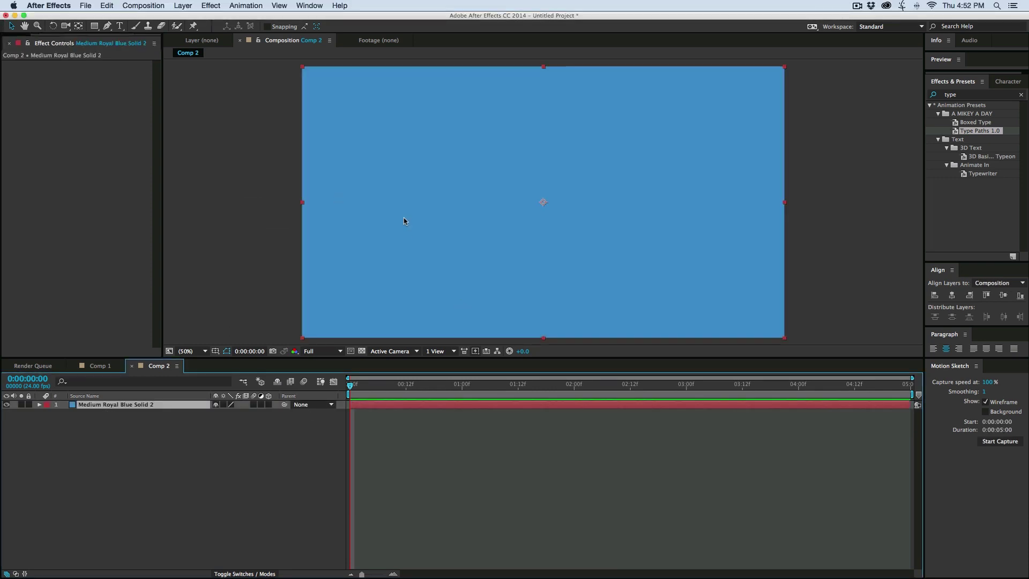
{"action": "left_click", "coordinate": [503, 427]}
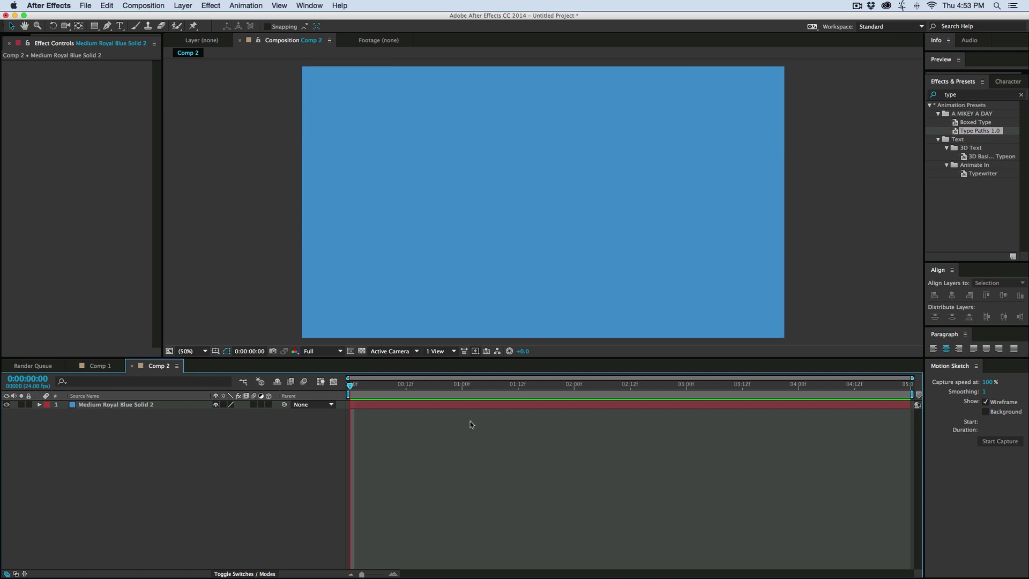
- Apply the Type Paths 1.0 preset and scale its letter A up to fill most of the frame
{"action": "double_click", "coordinate": [955, 132]}
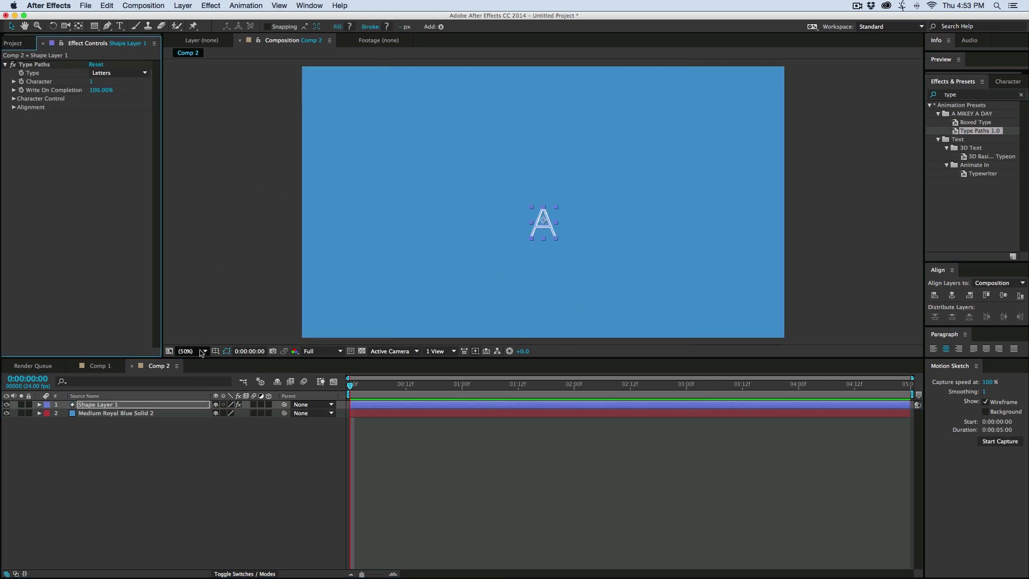
{"action": "left_click", "coordinate": [542, 457]}
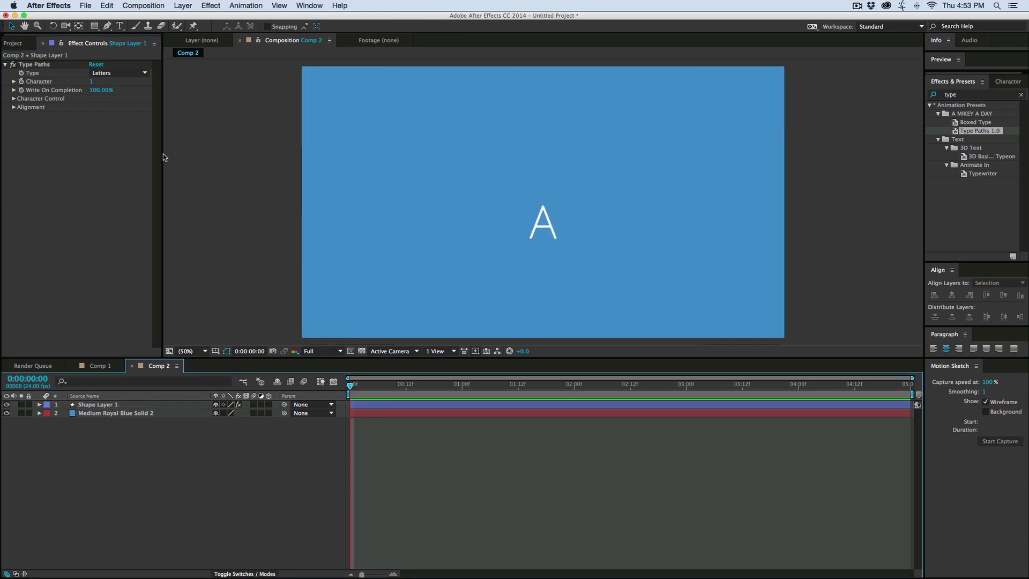
{"action": "left_click", "coordinate": [554, 231]}
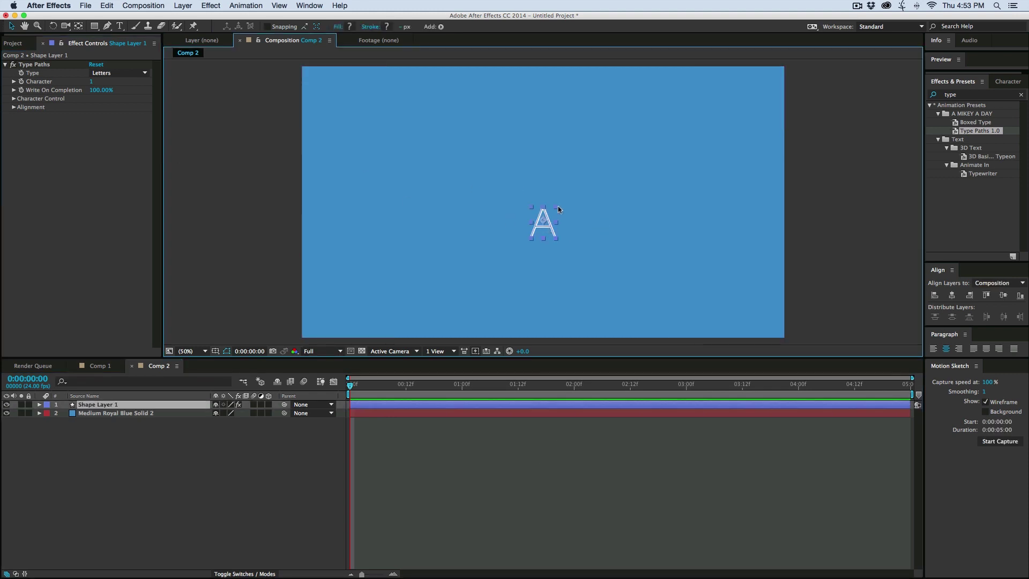
{"action": "left_click_drag", "start_coordinate": [556, 210], "coordinate": [647, 160]}
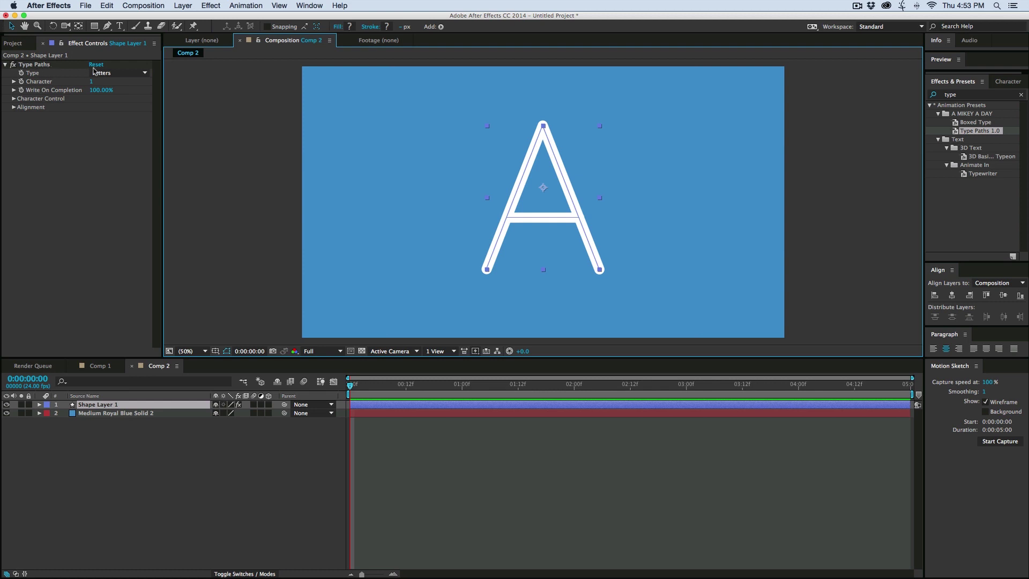
- Try the Numbers and Symbols character types, then return to Letters
{"action": "left_click", "coordinate": [117, 73]}
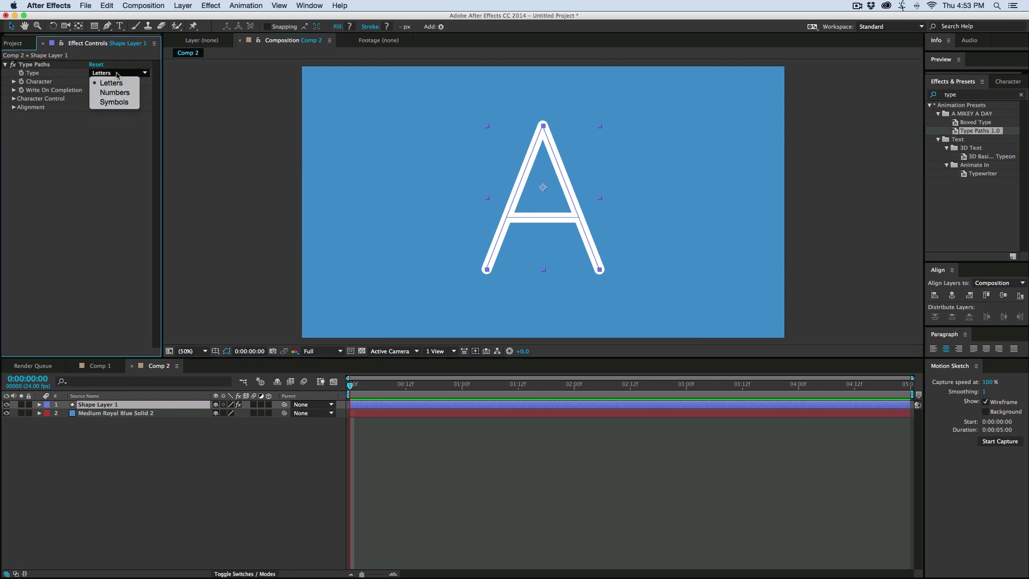
{"action": "left_click", "coordinate": [116, 92]}
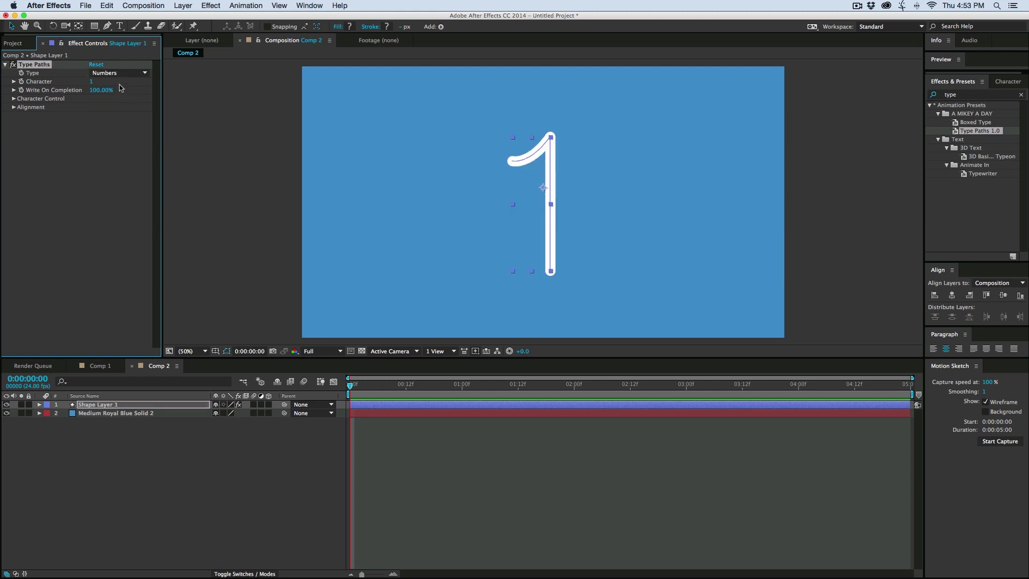
{"action": "left_click", "coordinate": [119, 75]}
{"action": "left_click", "coordinate": [116, 99]}
{"action": "left_click", "coordinate": [120, 74]}
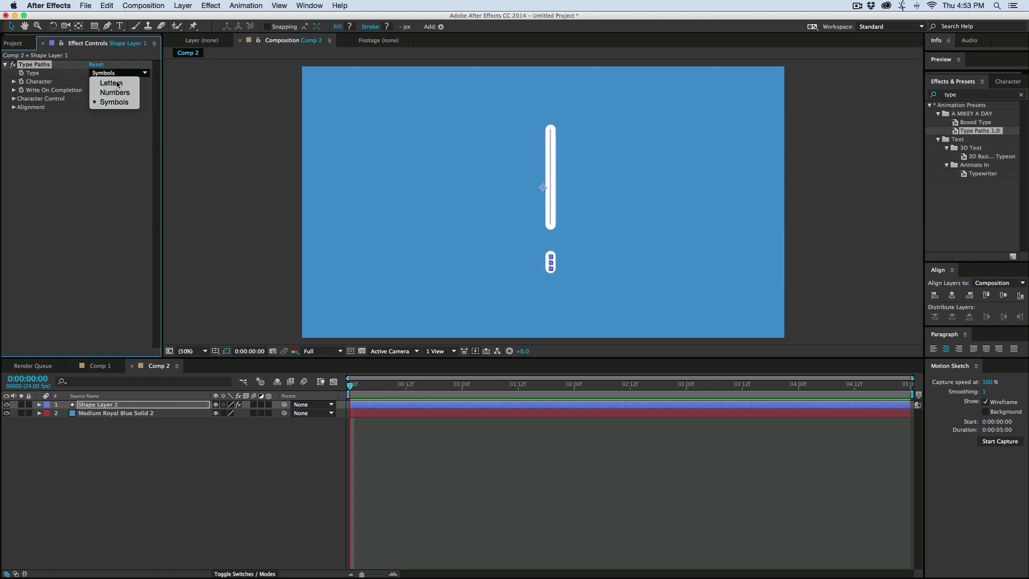
{"action": "left_click", "coordinate": [92, 84]}
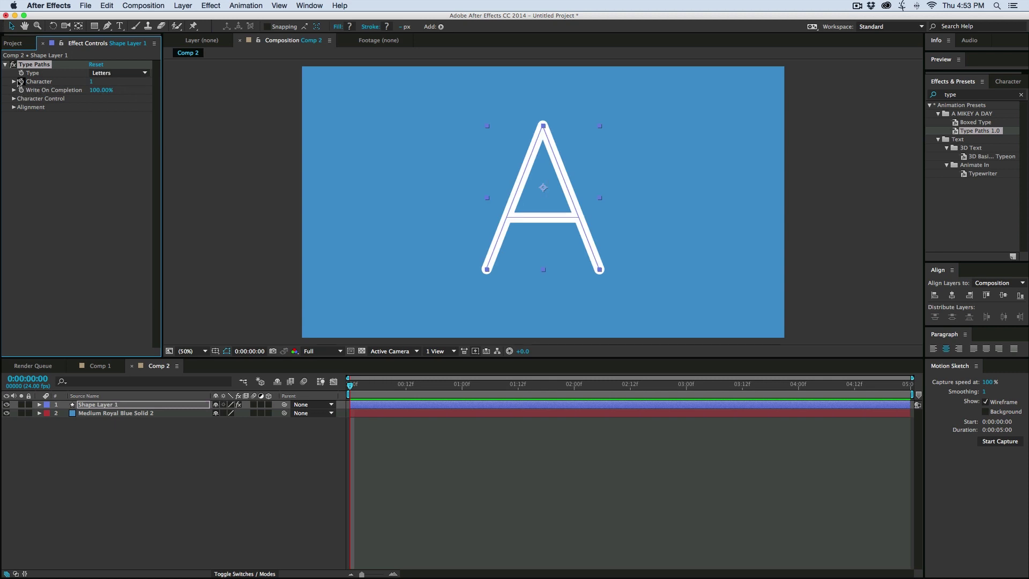
- Cycle letters with the Character slider and scrub Write On Completion, ending on a full A
{"action": "left_click", "coordinate": [14, 82]}
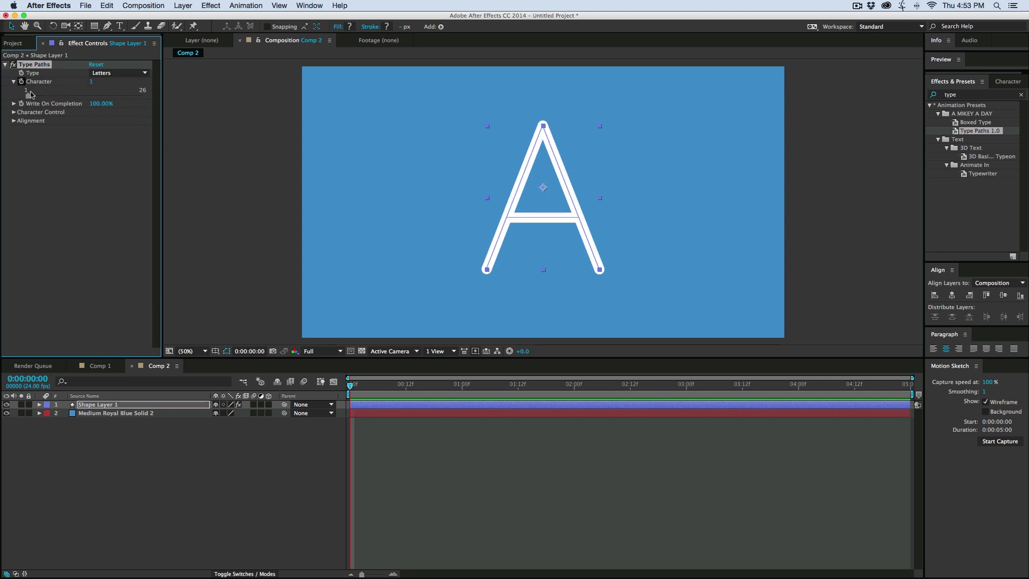
{"action": "left_click", "coordinate": [35, 95]}
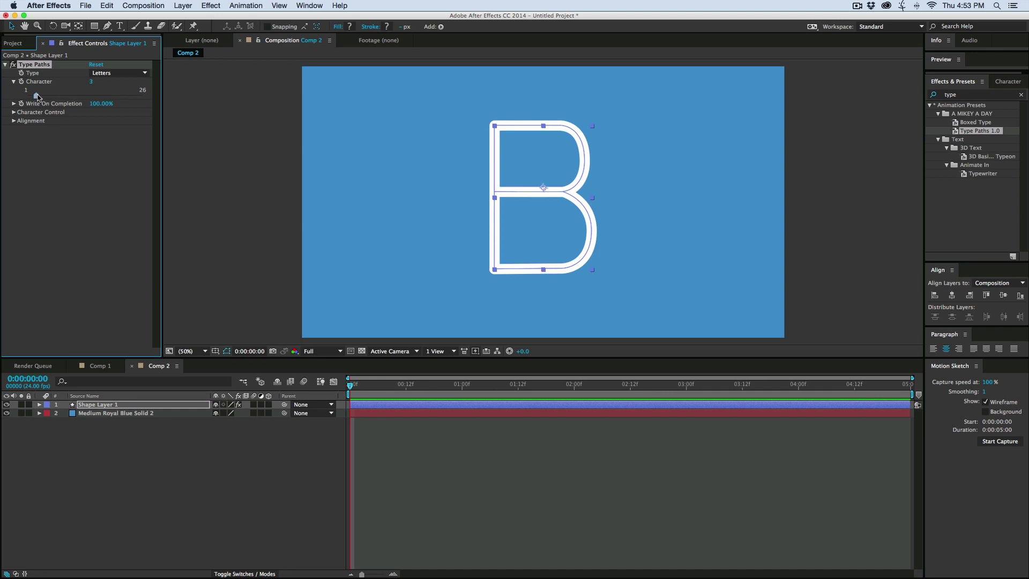
{"action": "left_click_drag", "start_coordinate": [36, 96], "coordinate": [11, 100]}
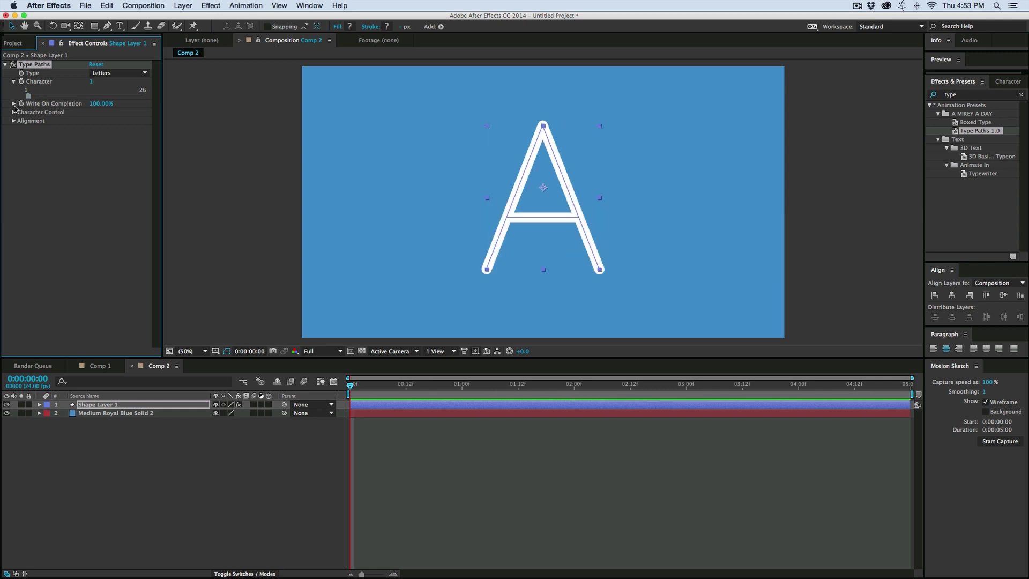
{"action": "left_click", "coordinate": [13, 105]}
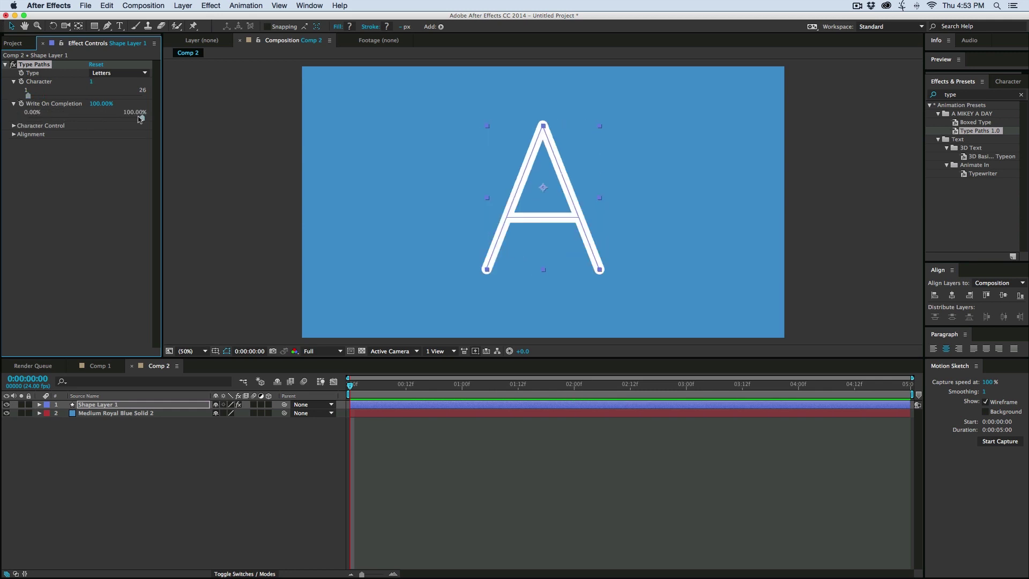
{"action": "mouse_move", "coordinate": [143, 118]}
{"action": "left_mouse_down"}
{"action": "mouse_move", "coordinate": [19, 122]}
{"action": "mouse_move", "coordinate": [160, 131]}
{"action": "left_mouse_up"}
{"action": "left_click", "coordinate": [13, 127]}
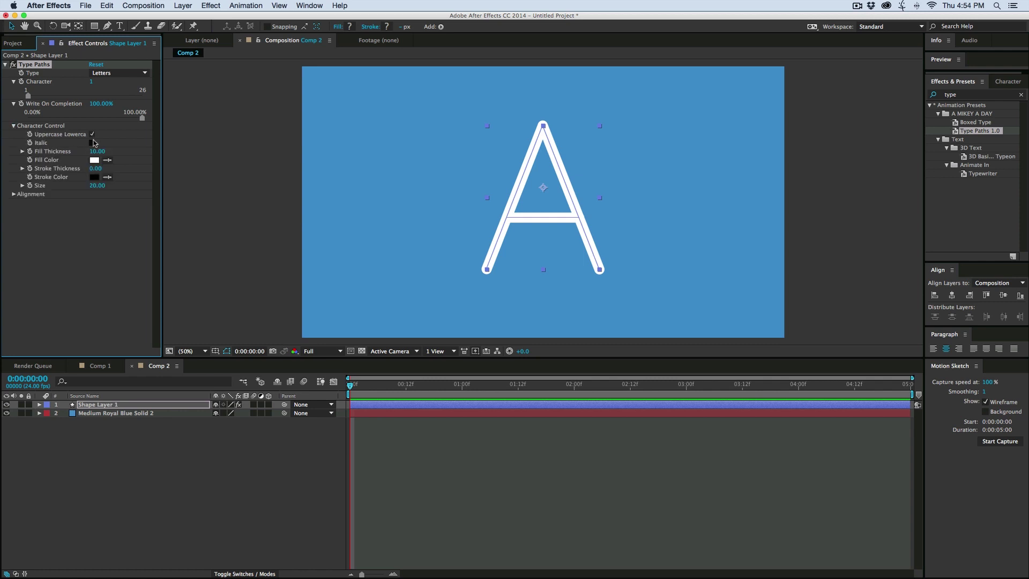
- Test lowercase, Numbers and italic on the letter, returning to an upright uppercase A
{"action": "left_click", "coordinate": [93, 135]}
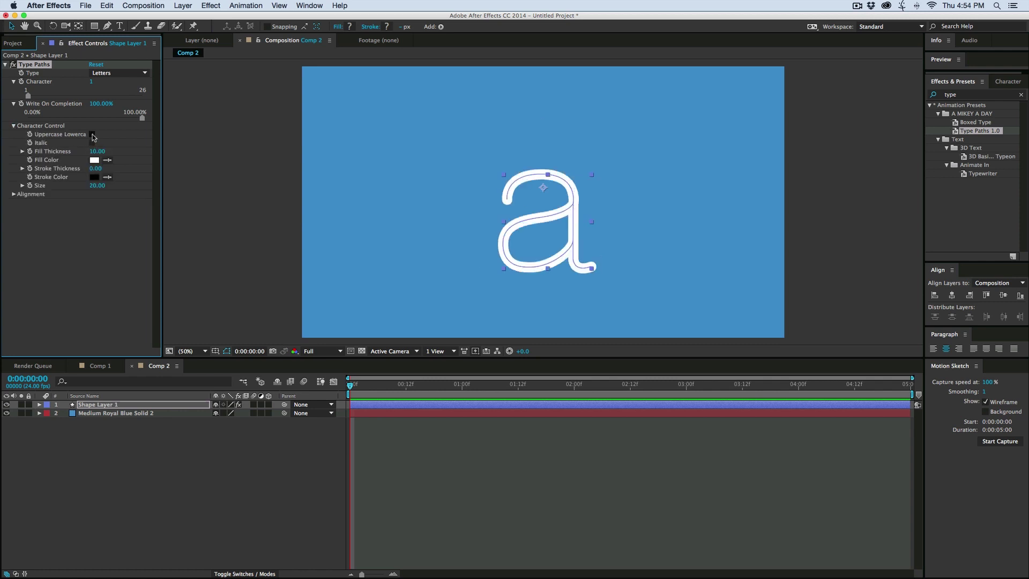
{"action": "left_click", "coordinate": [93, 135]}
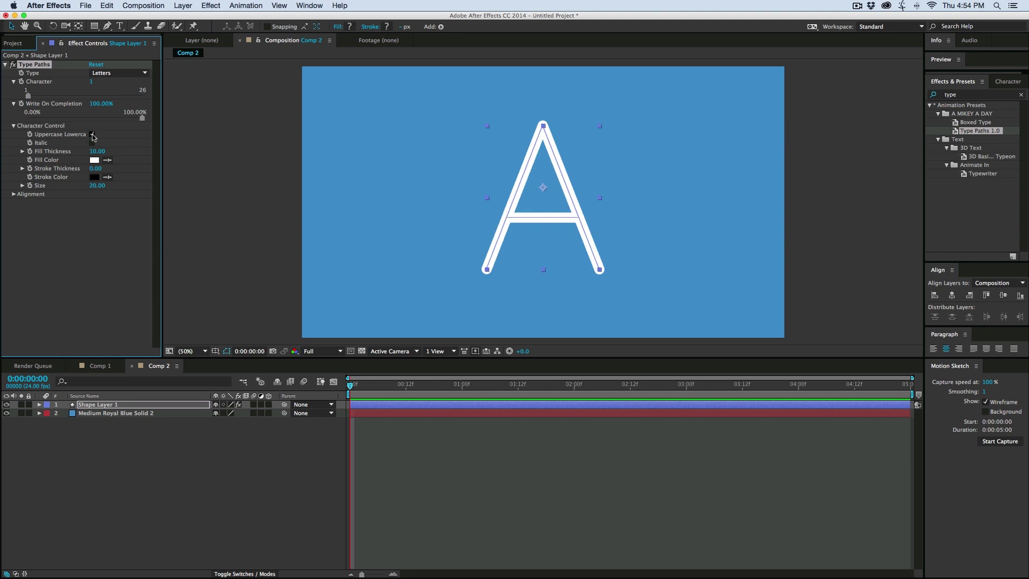
{"action": "left_click", "coordinate": [115, 74]}
{"action": "left_click", "coordinate": [110, 92]}
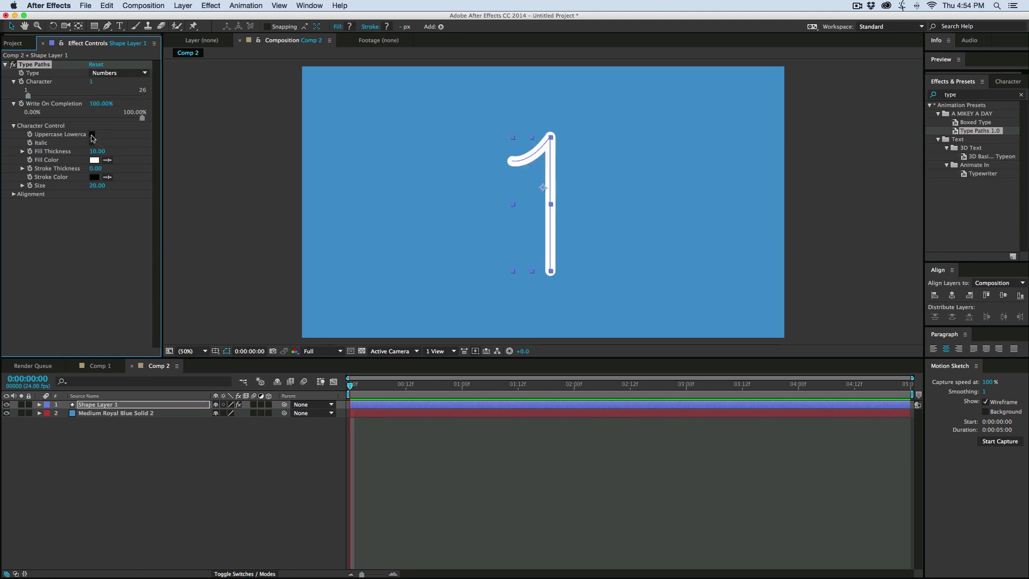
{"action": "left_click", "coordinate": [121, 73]}
{"action": "left_click", "coordinate": [112, 81]}
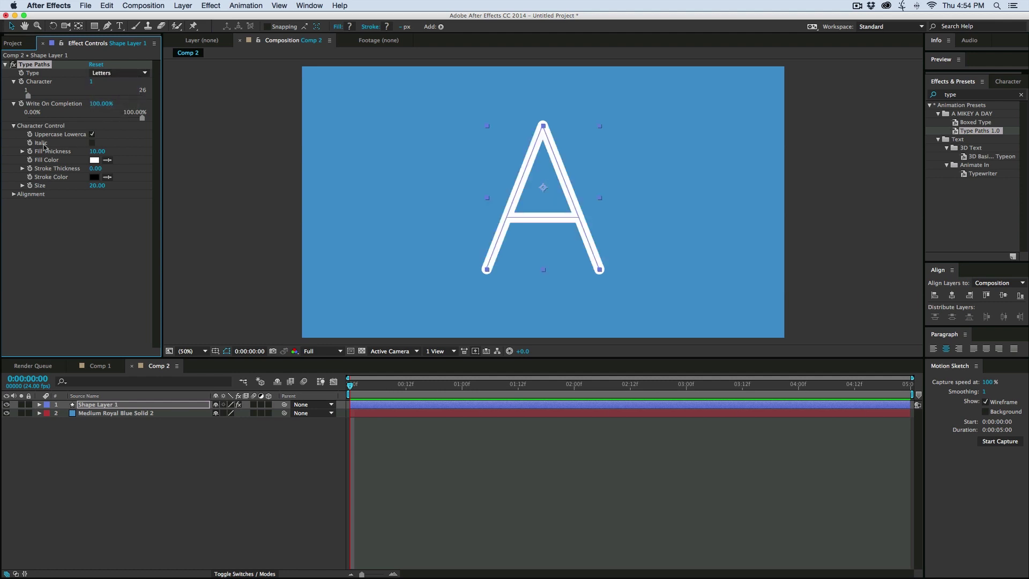
{"action": "left_click", "coordinate": [93, 143]}
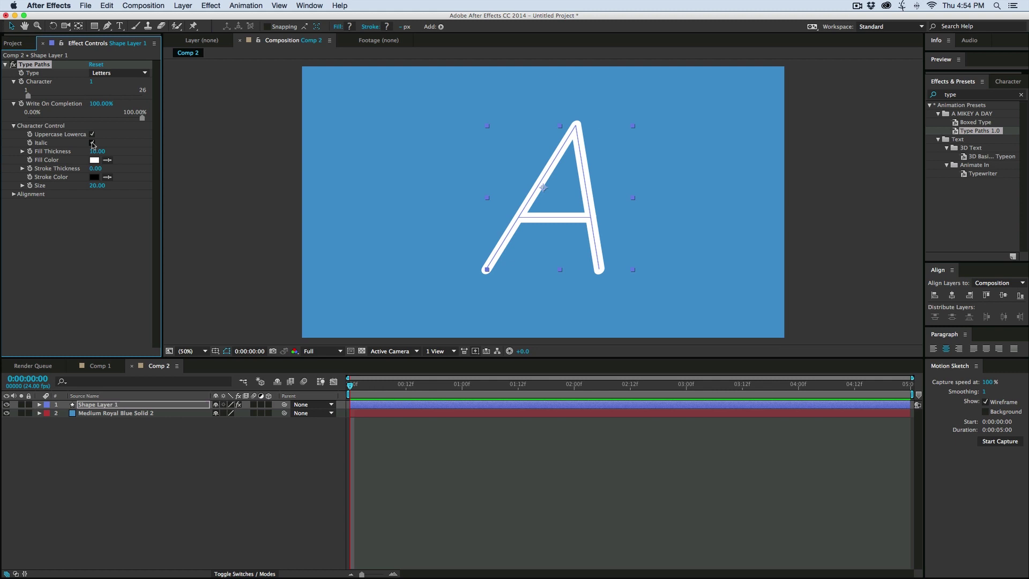
{"action": "left_click", "coordinate": [92, 143]}
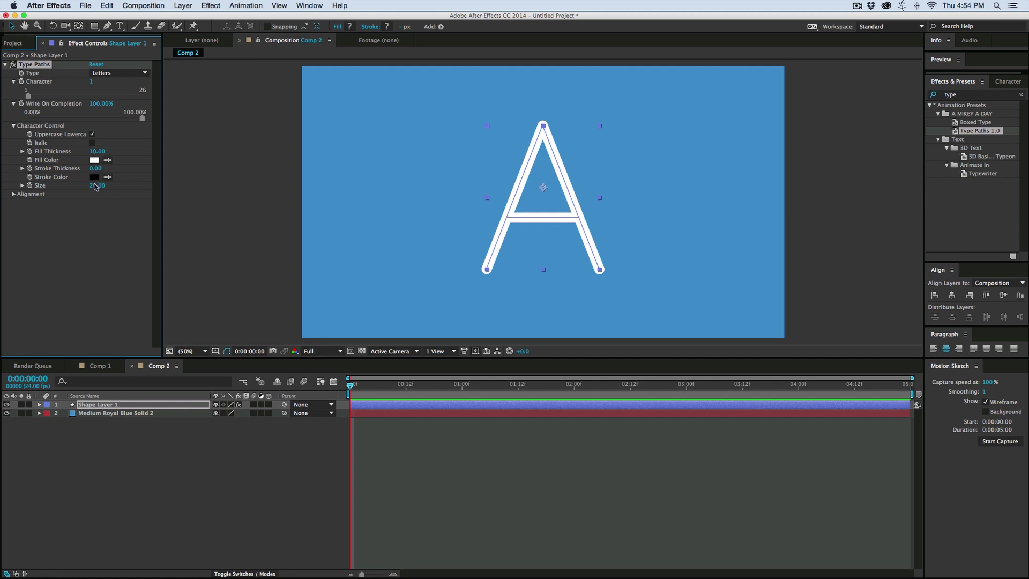
- Set Fill Thickness to 31.30 and a black outline at Stroke Thickness 9, keeping Size 20
{"action": "left_click_drag", "start_coordinate": [96, 153], "coordinate": [204, 156]}
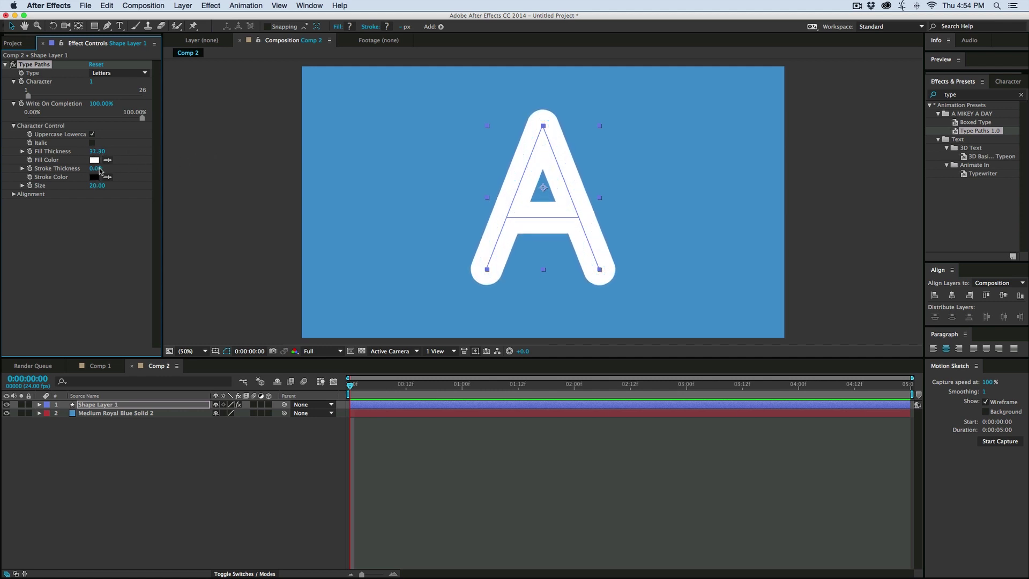
{"action": "left_click_drag", "start_coordinate": [99, 170], "coordinate": [103, 172]}
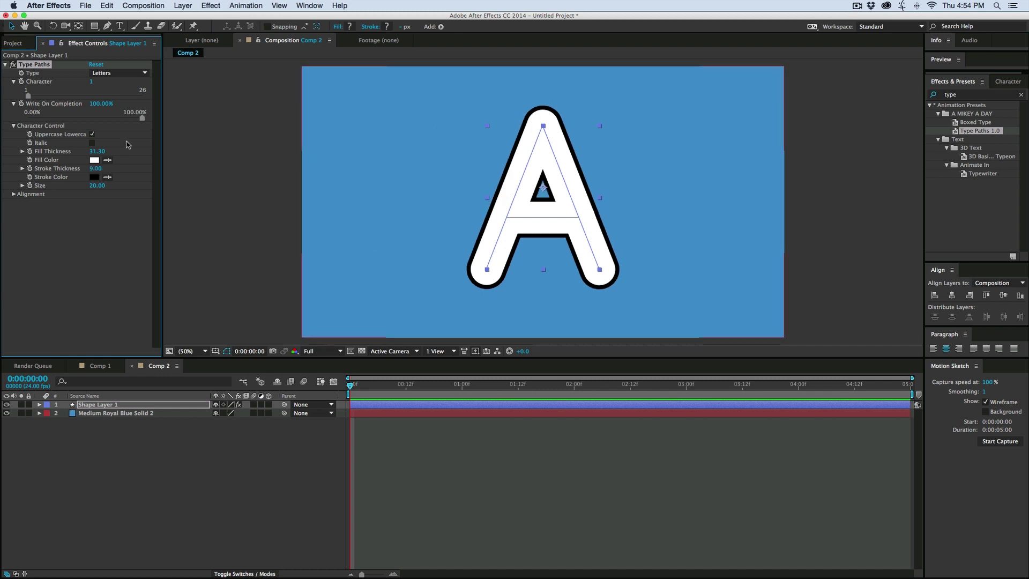
{"action": "left_click_drag", "start_coordinate": [98, 188], "coordinate": [75, 193]}
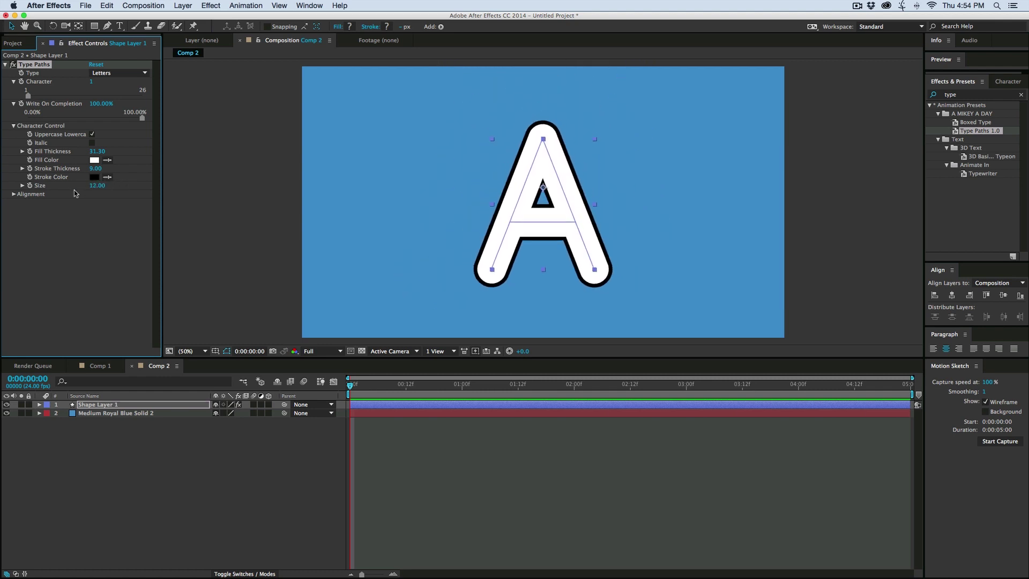
{"action": "key", "text": "super+z"}
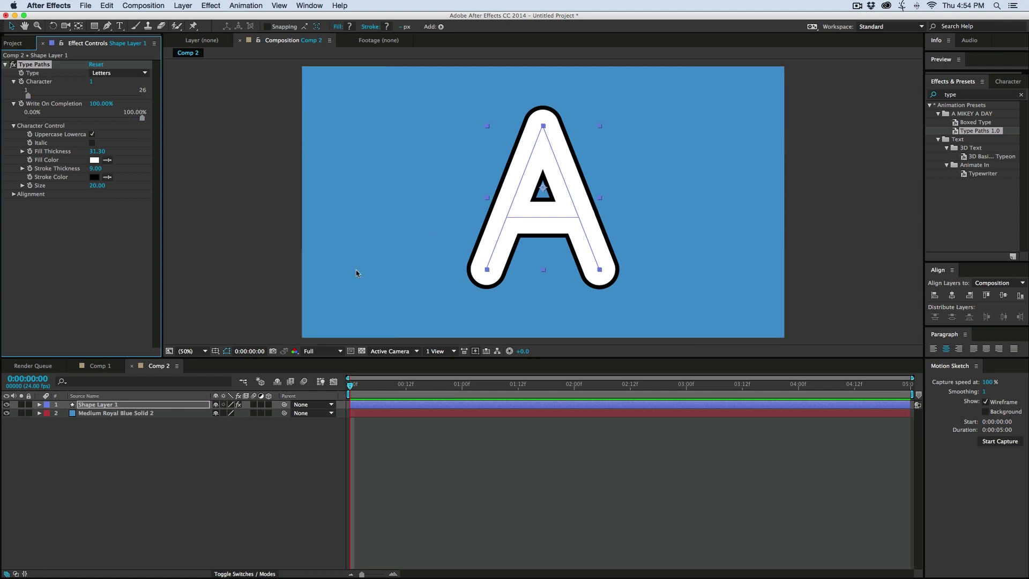
- Set the A's Tracking to 150 in the Alignment settings
{"action": "left_click", "coordinate": [13, 194]}
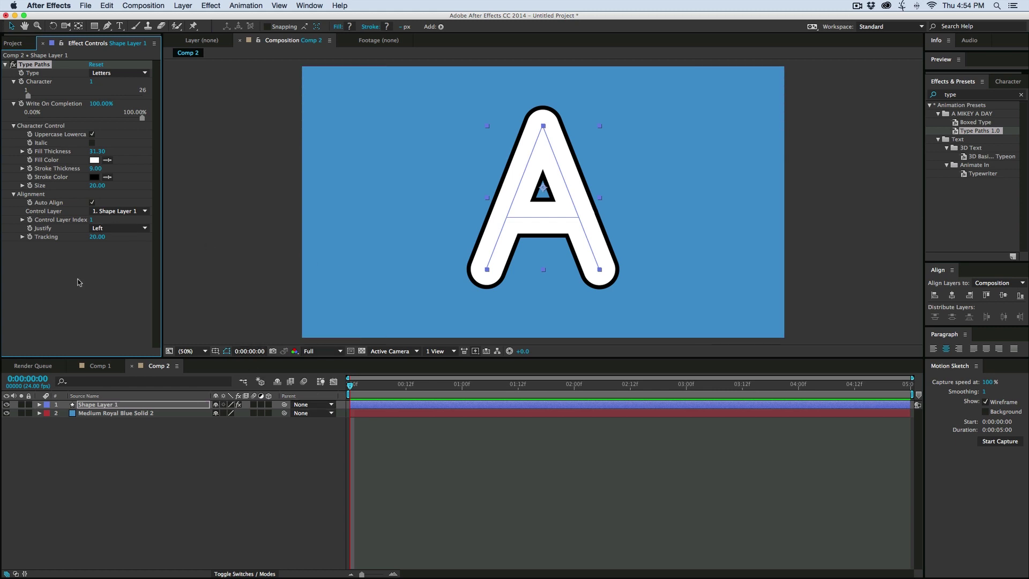
{"action": "left_click", "coordinate": [96, 237]}
{"action": "left_click", "coordinate": [83, 269]}
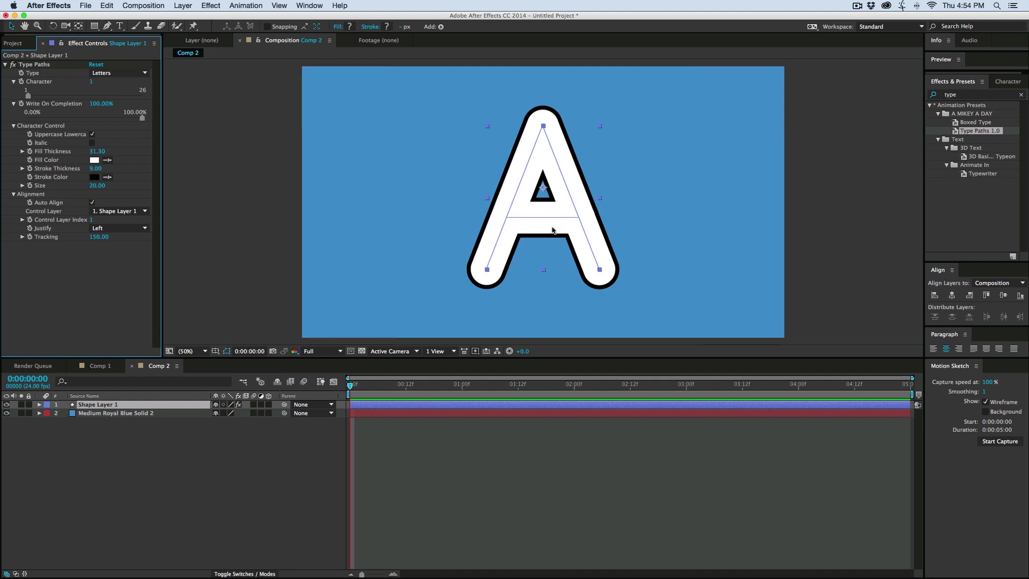
{"action": "scroll", "coordinate": [550, 227], "scroll_direction": "up", "scroll_amount": 2}
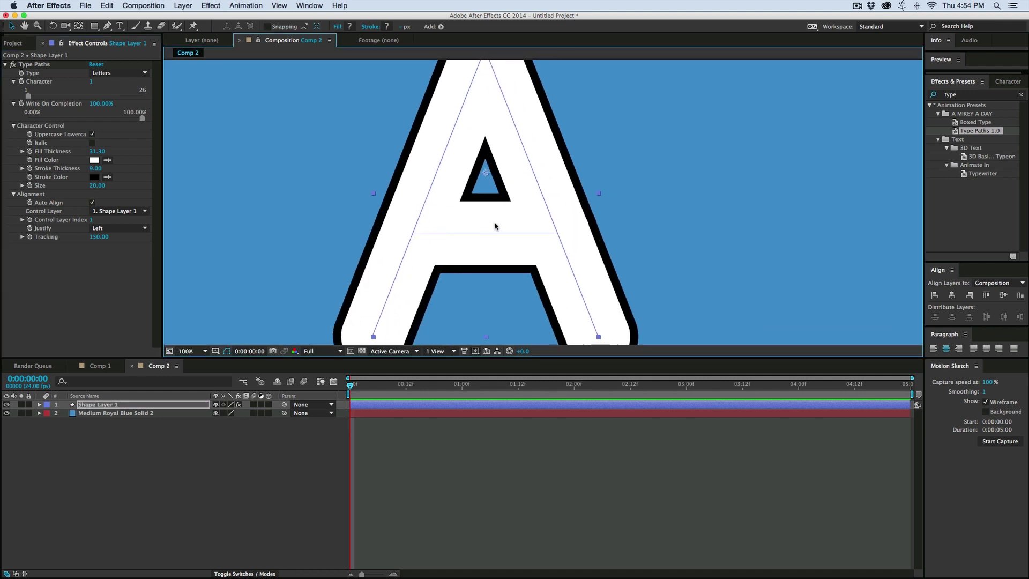
{"action": "scroll", "coordinate": [494, 226], "scroll_direction": "down", "scroll_amount": 2}
- Move the A toward the left of the frame and duplicate its shape layer
{"action": "left_click_drag", "start_coordinate": [519, 230], "coordinate": [412, 229]}
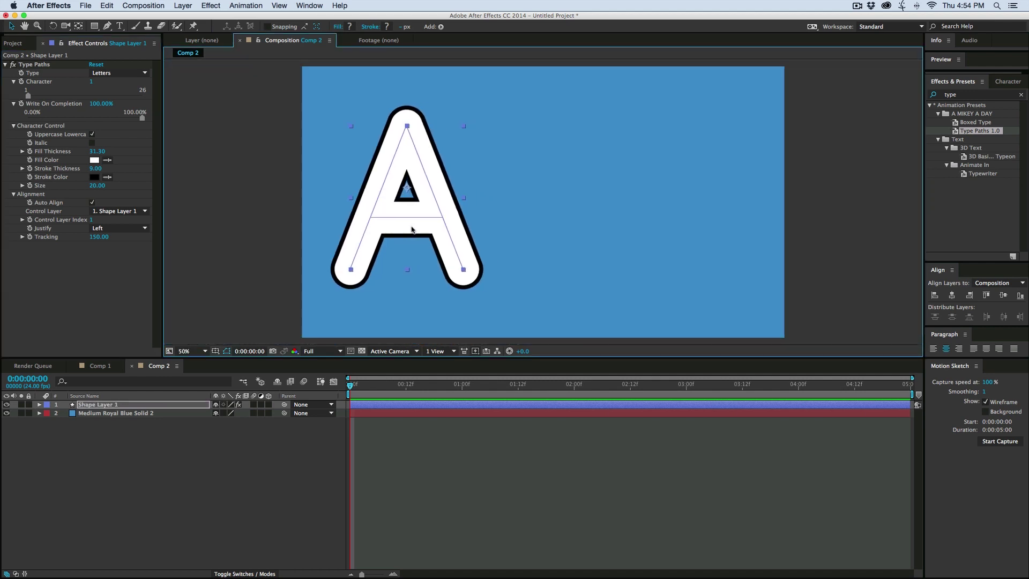
{"action": "left_click", "coordinate": [113, 430]}
{"action": "left_click", "coordinate": [124, 405]}
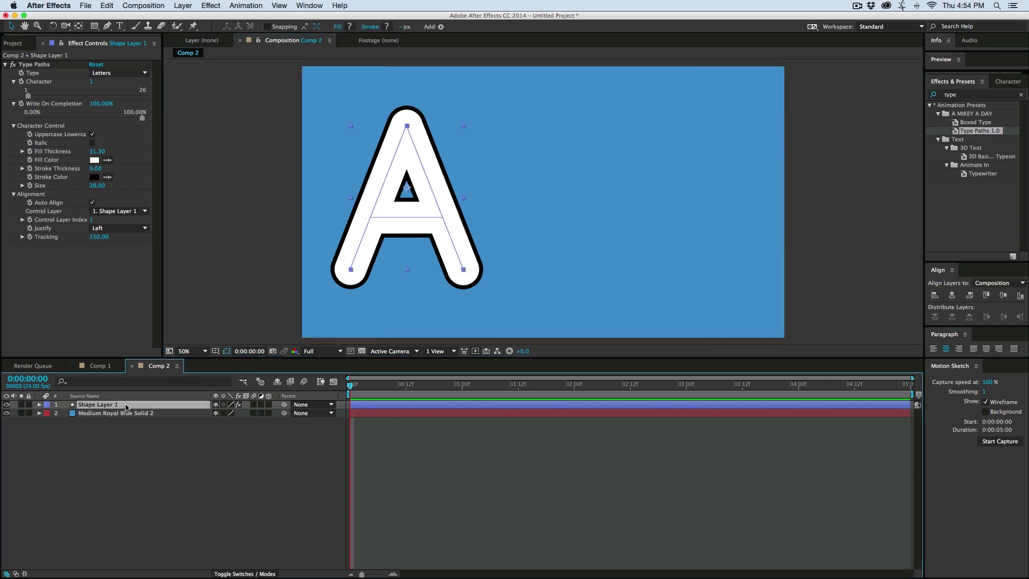
{"action": "key", "text": "ctrl+d"}
{"action": "key", "text": "ctrl+d"}
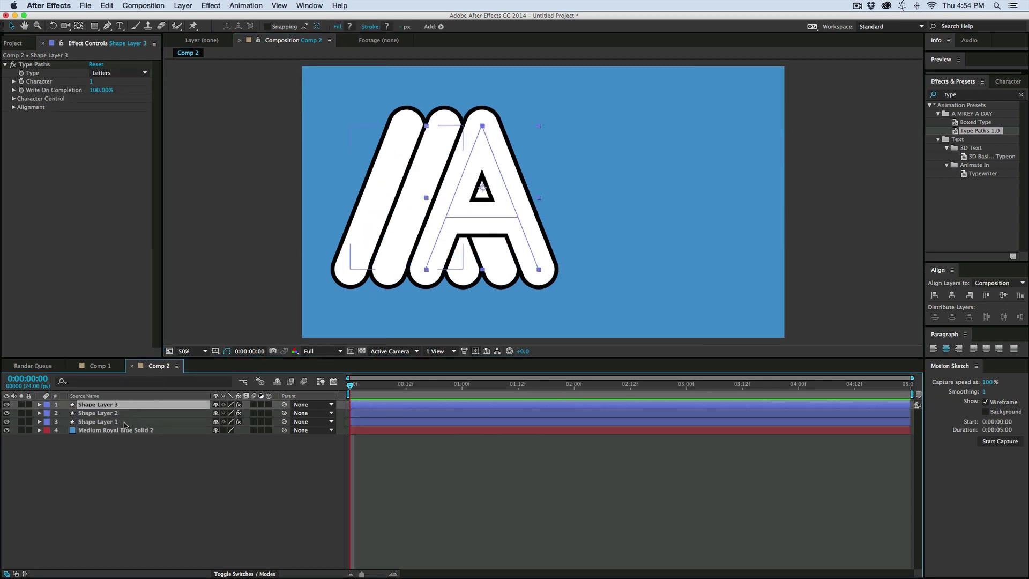
- Raise Shape Layer 1's Tracking to 601 so the three A's separate
{"action": "left_click", "coordinate": [155, 423]}
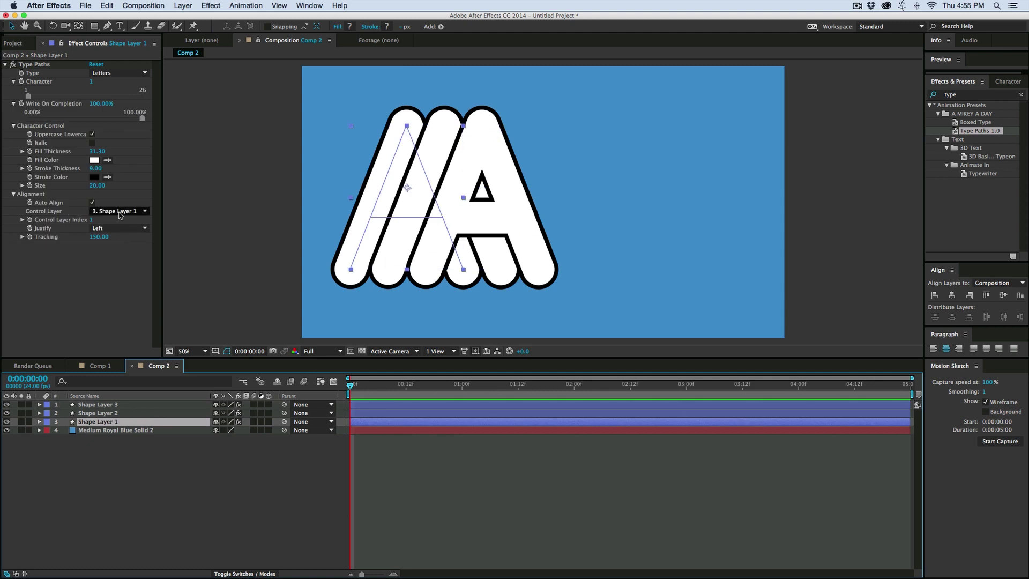
{"action": "left_click", "coordinate": [108, 238]}
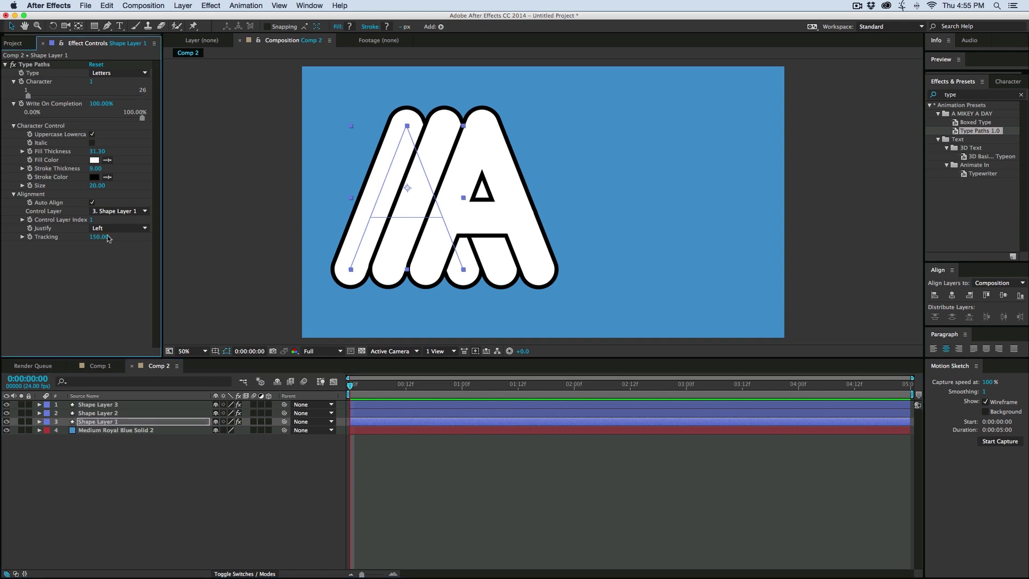
{"action": "left_click_drag", "start_coordinate": [108, 238], "coordinate": [356, 271]}
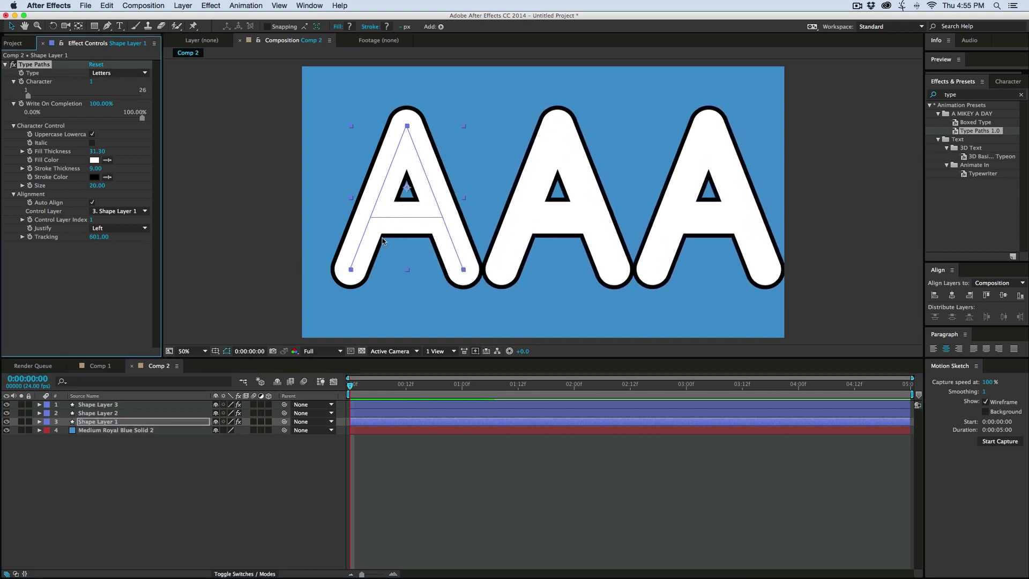
- Shift all three letter layers slightly left to centre 'AAA' in the frame
{"action": "left_click", "coordinate": [109, 405], "text": "shift"}
{"action": "left_click", "coordinate": [397, 228]}
{"action": "left_click_drag", "start_coordinate": [395, 226], "coordinate": [384, 225]}
{"action": "left_click", "coordinate": [134, 515]}
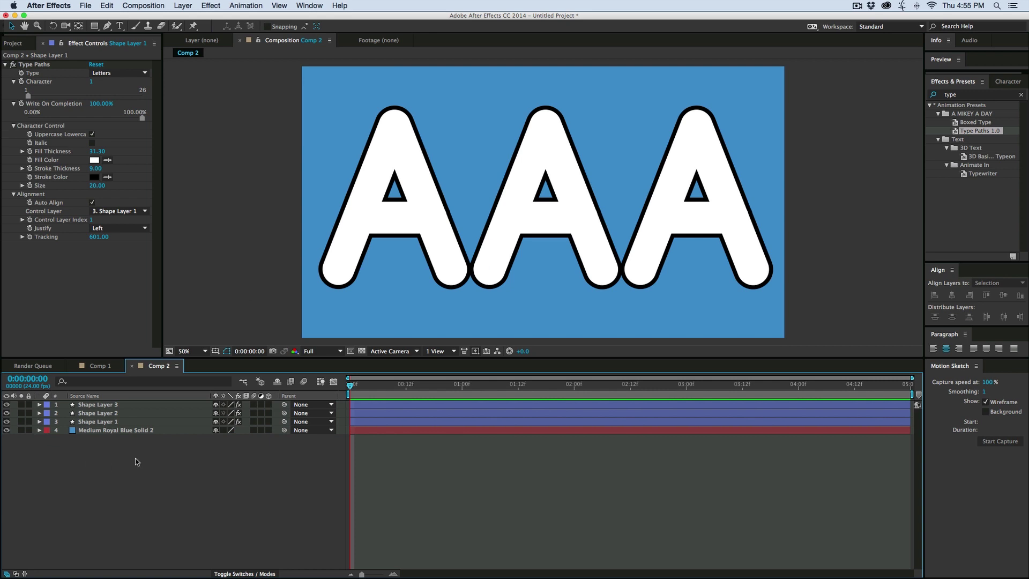
- Set the middle letter's Character to 2, turning it into B
{"action": "left_click", "coordinate": [104, 422]}
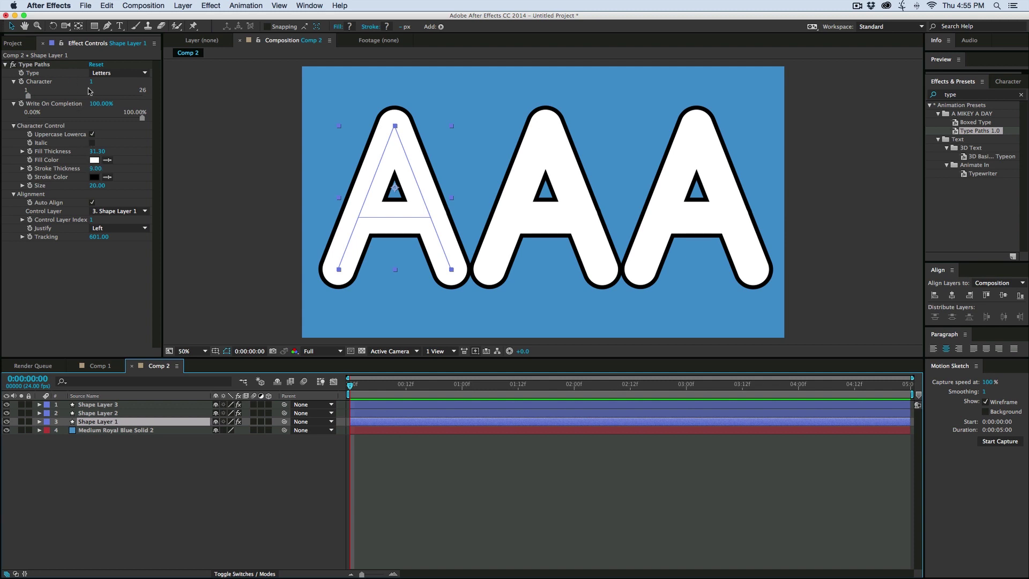
{"action": "left_click", "coordinate": [104, 412]}
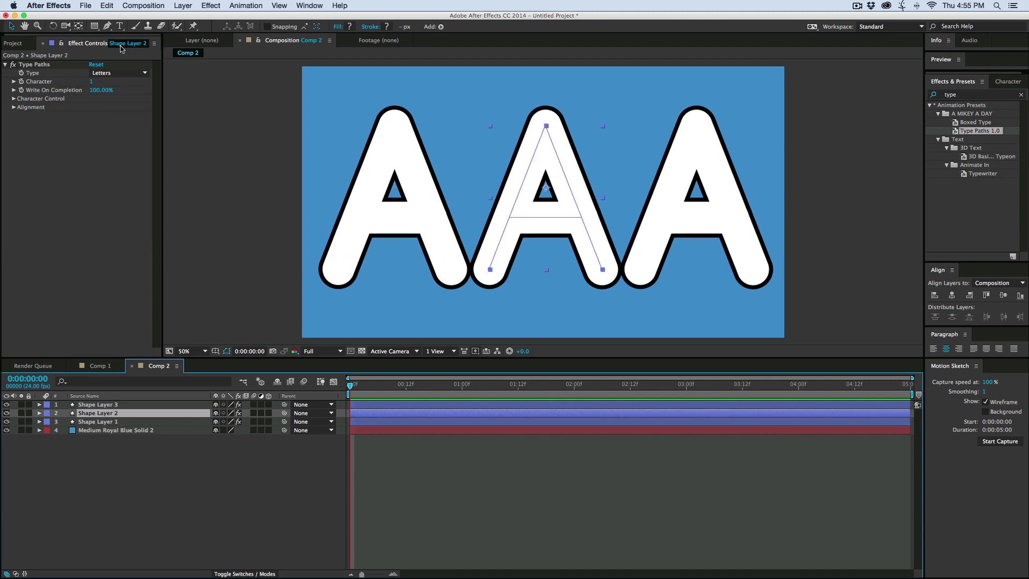
{"action": "left_click", "coordinate": [93, 81]}
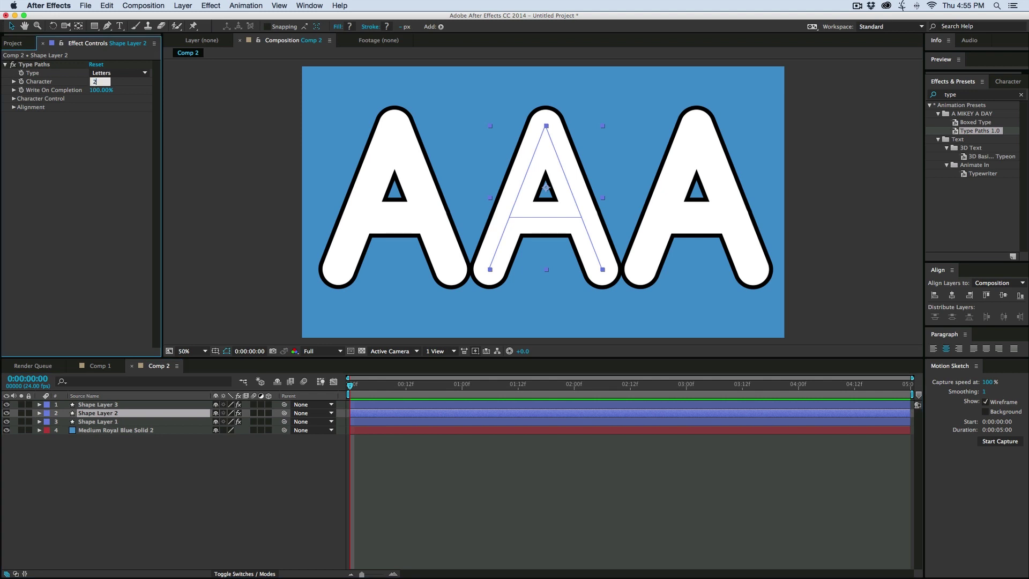
{"action": "type", "text": "2"}
{"action": "key", "text": "Return"}
- Set the right letter's Character to 3 to make C, then reselect Shape Layer 1
{"action": "left_click", "coordinate": [115, 405]}
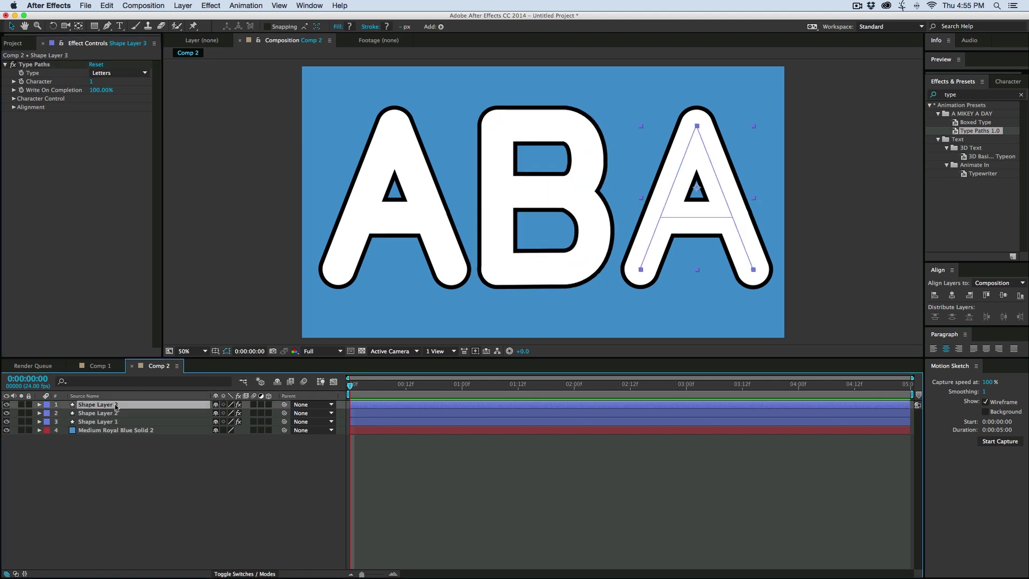
{"action": "left_click", "coordinate": [92, 81]}
{"action": "type", "text": "3"}
{"action": "key", "text": "Return"}
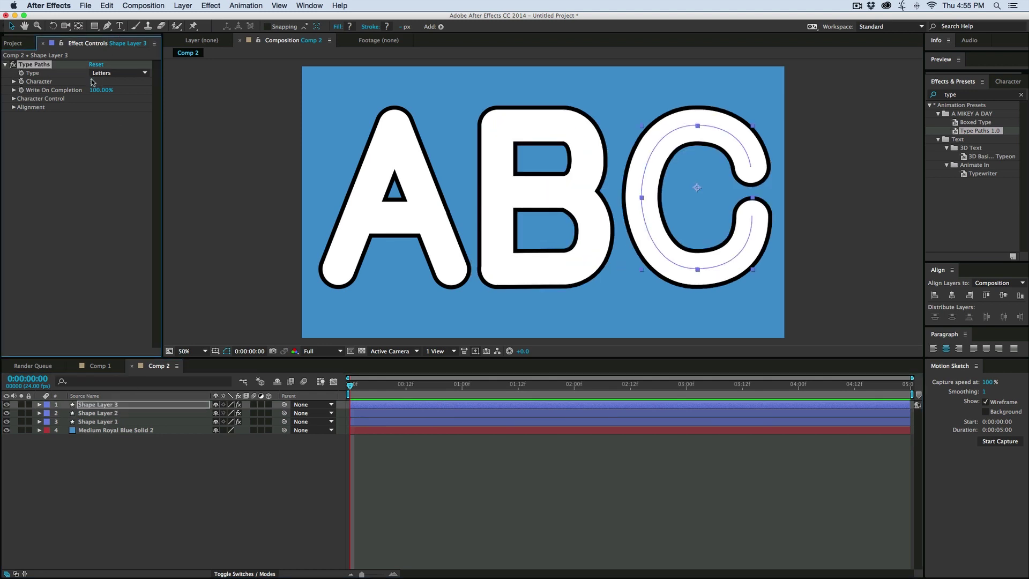
{"action": "left_click", "coordinate": [562, 472]}
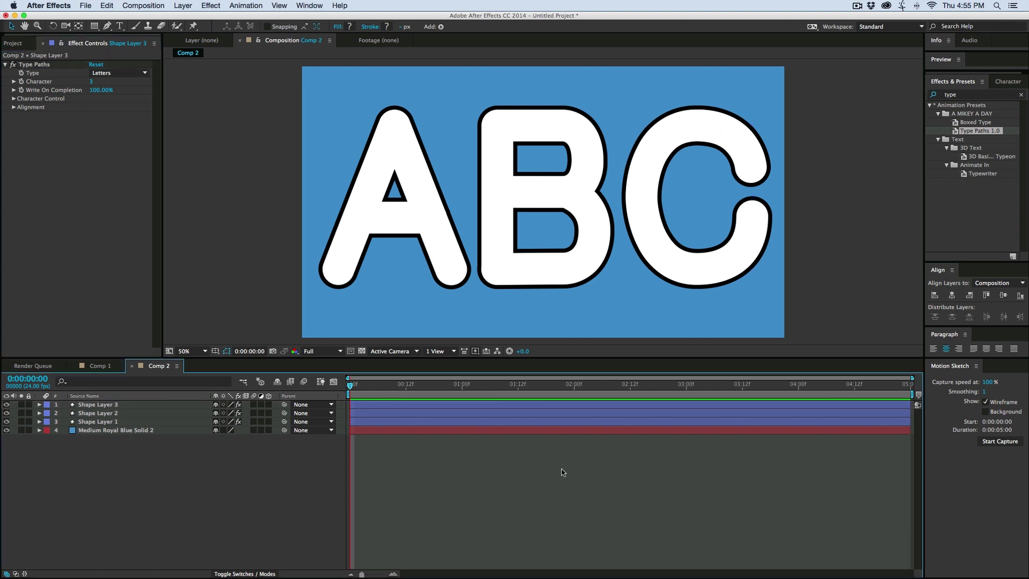
{"action": "left_click", "coordinate": [114, 422]}
{"action": "left_click", "coordinate": [93, 211]}
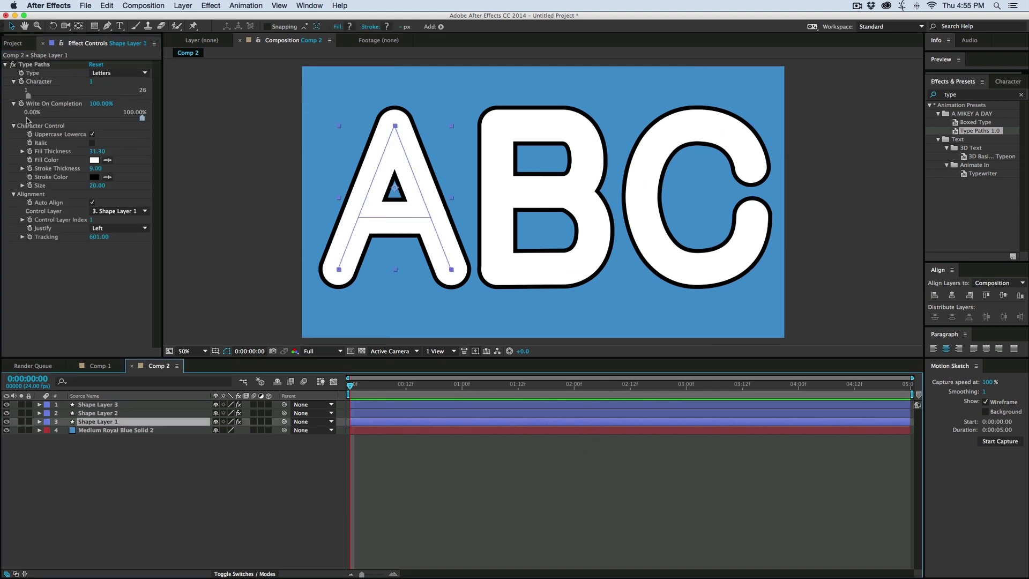
- Keyframe the A's Write On Completion from 0% to 100% by frame 18
{"action": "left_click_drag", "start_coordinate": [141, 119], "coordinate": [1, 123]}
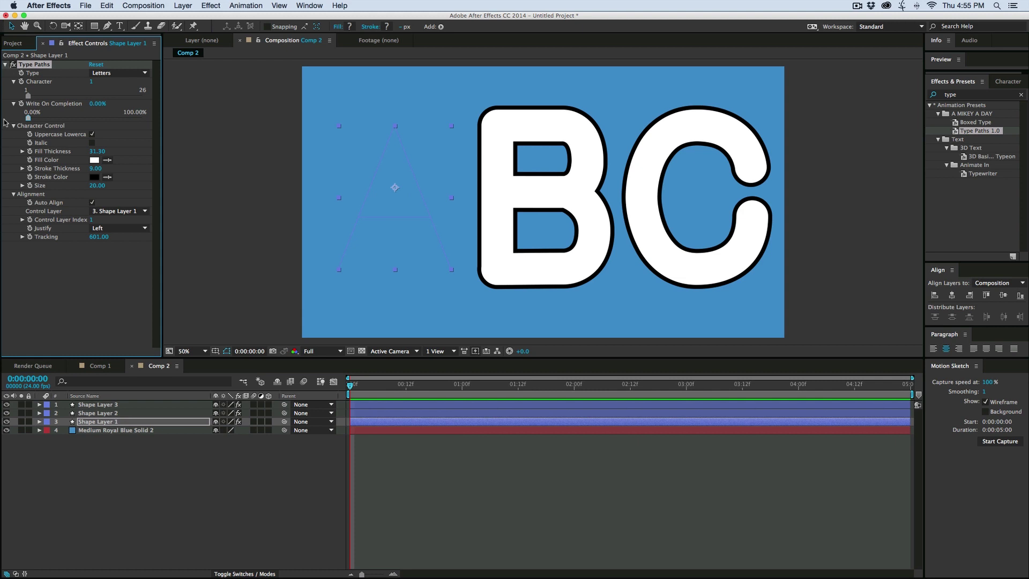
{"action": "left_click", "coordinate": [22, 103]}
{"action": "key", "text": "space"}
{"action": "left_click_drag", "start_coordinate": [34, 118], "coordinate": [167, 127]}
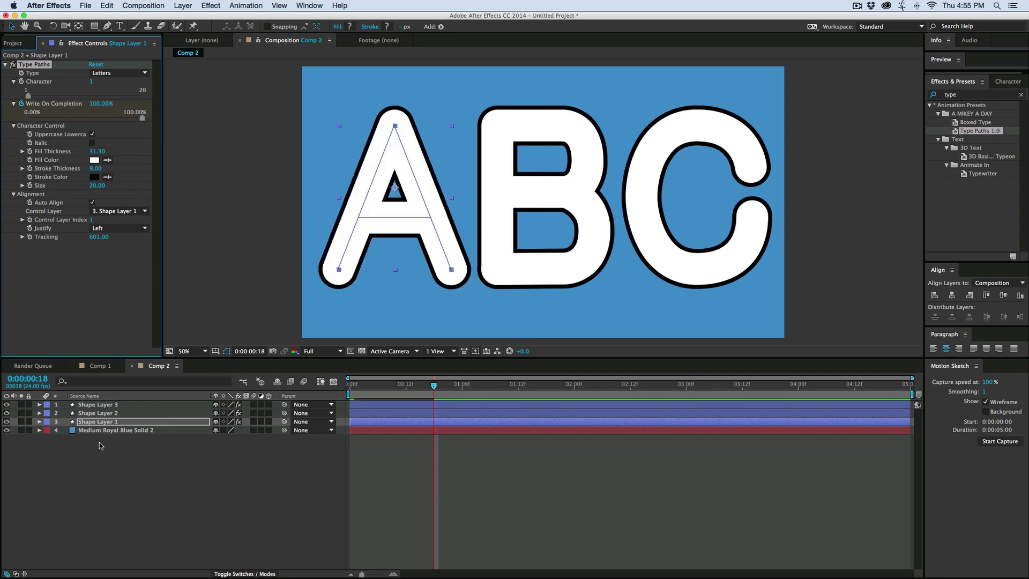
- Paste the A's write-on keyframes onto B at frame 7 and C at frame 16
{"action": "key", "text": "u"}
{"action": "left_click_drag", "start_coordinate": [473, 472], "coordinate": [341, 479]}
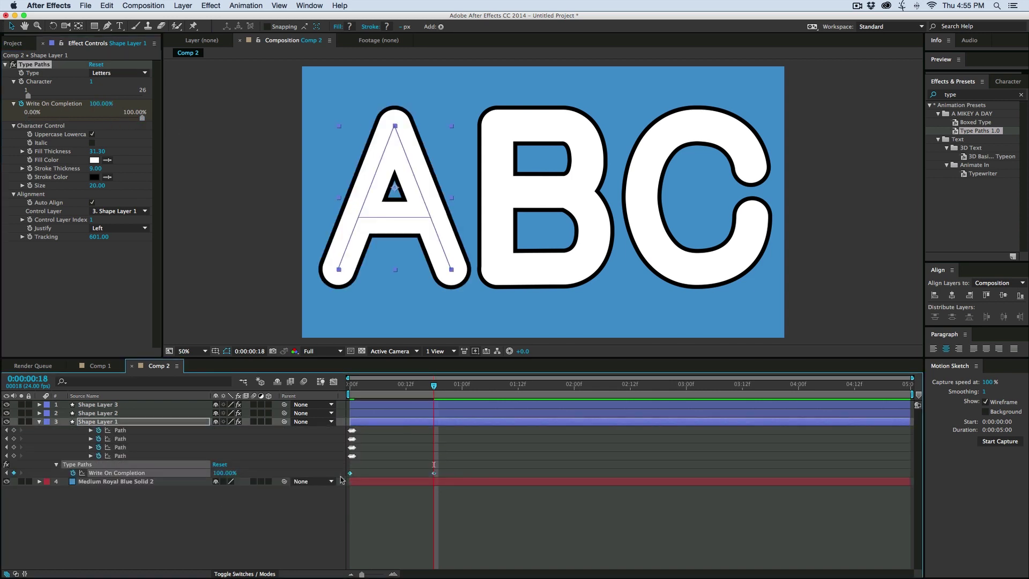
{"action": "left_click", "coordinate": [39, 422]}
{"action": "left_click", "coordinate": [383, 385]}
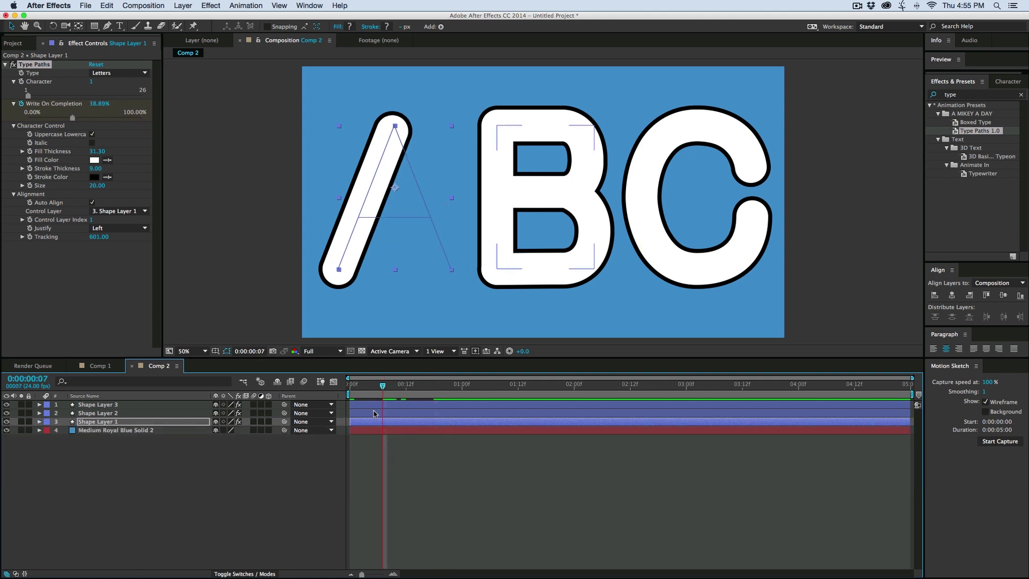
{"action": "left_click", "coordinate": [374, 413]}
{"action": "key", "text": "ctrl+v"}
{"action": "left_click_drag", "start_coordinate": [383, 385], "coordinate": [425, 400]}
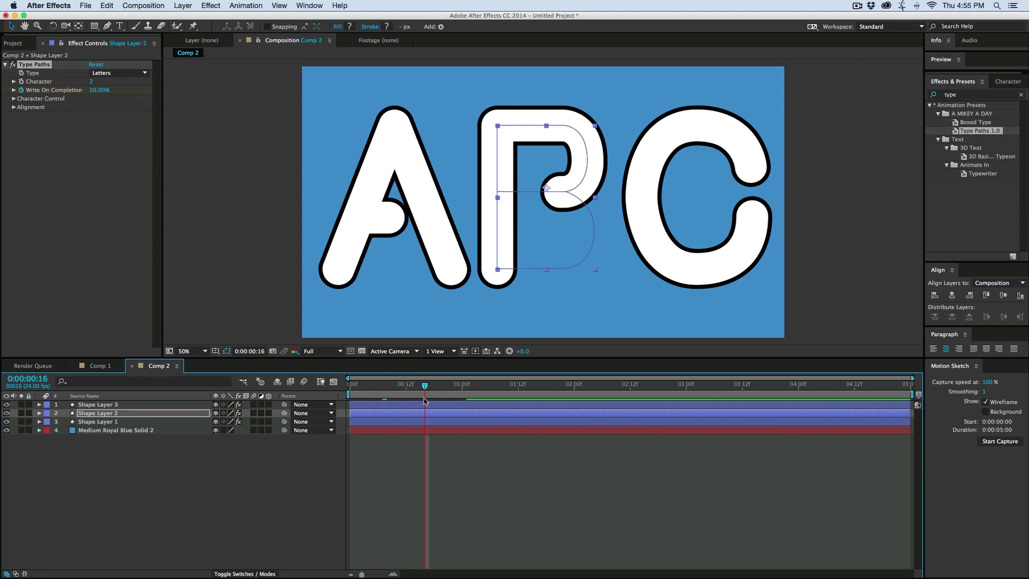
{"action": "left_click", "coordinate": [423, 404]}
{"action": "key", "text": "ctrl+v"}
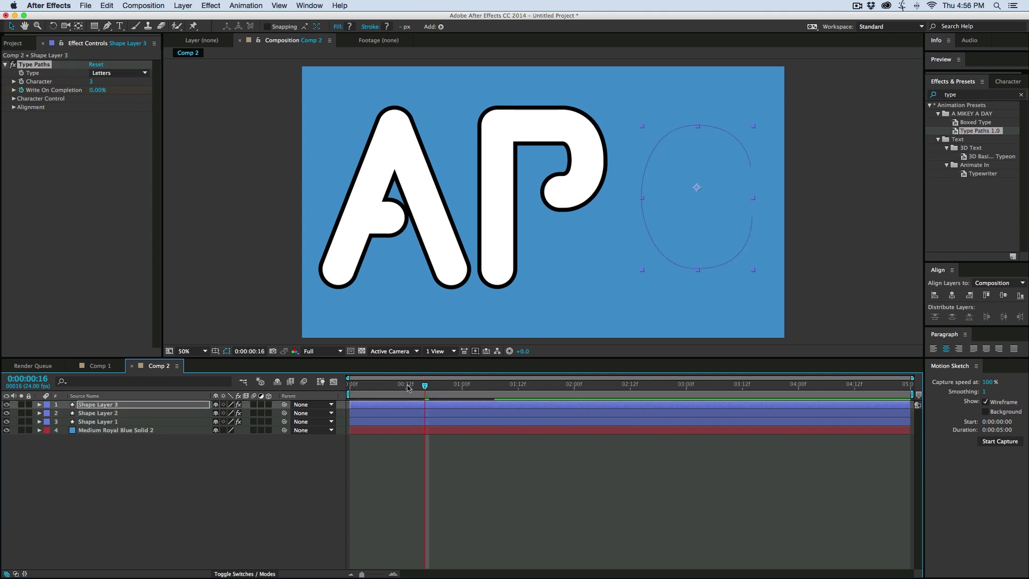
- Preview ABC writing on from the start and enable motion blur for the comp
{"action": "key", "text": "Home"}
{"action": "left_click", "coordinate": [367, 453]}
{"action": "key", "text": "space"}
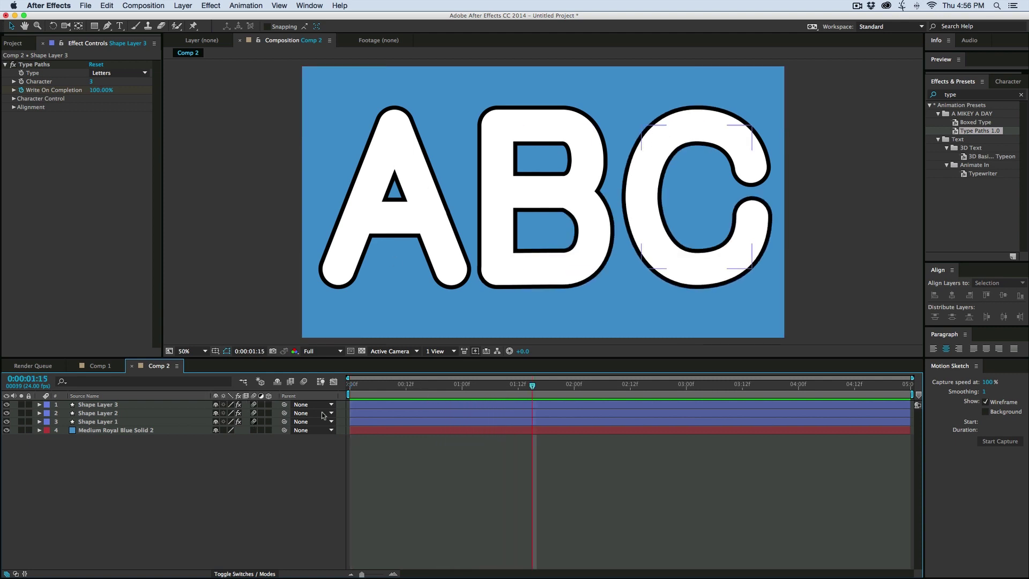
{"action": "key", "text": "KP_0"}
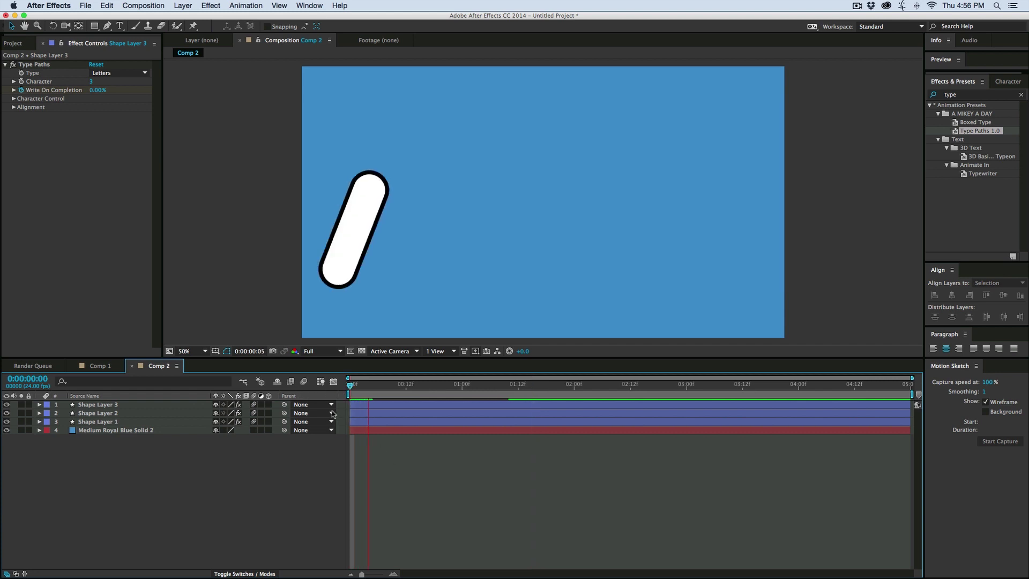
{"action": "left_click", "coordinate": [304, 381]}
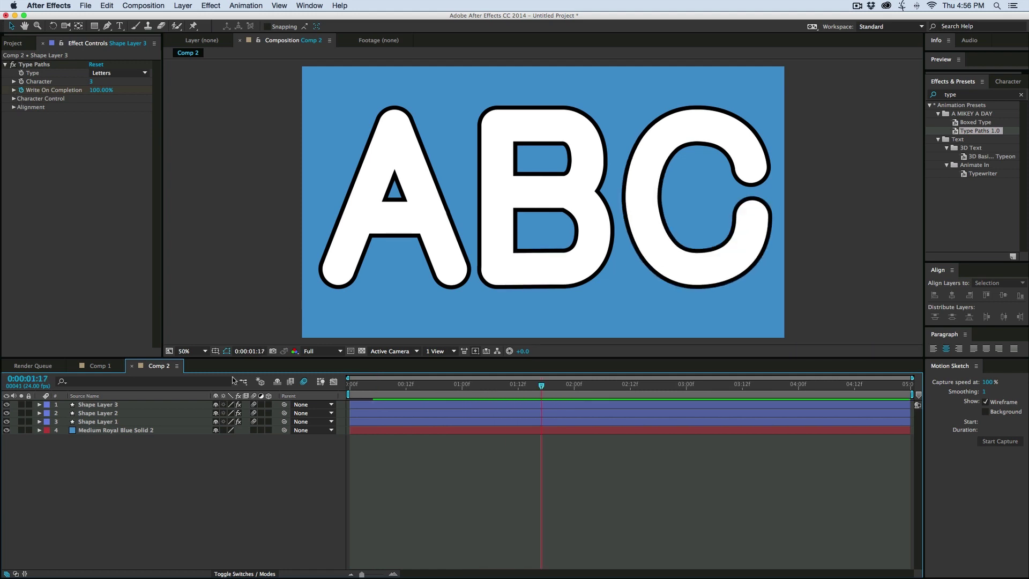
- Show the Type Paths alignment settings for the A letter's layer
{"action": "left_click", "coordinate": [24, 107]}
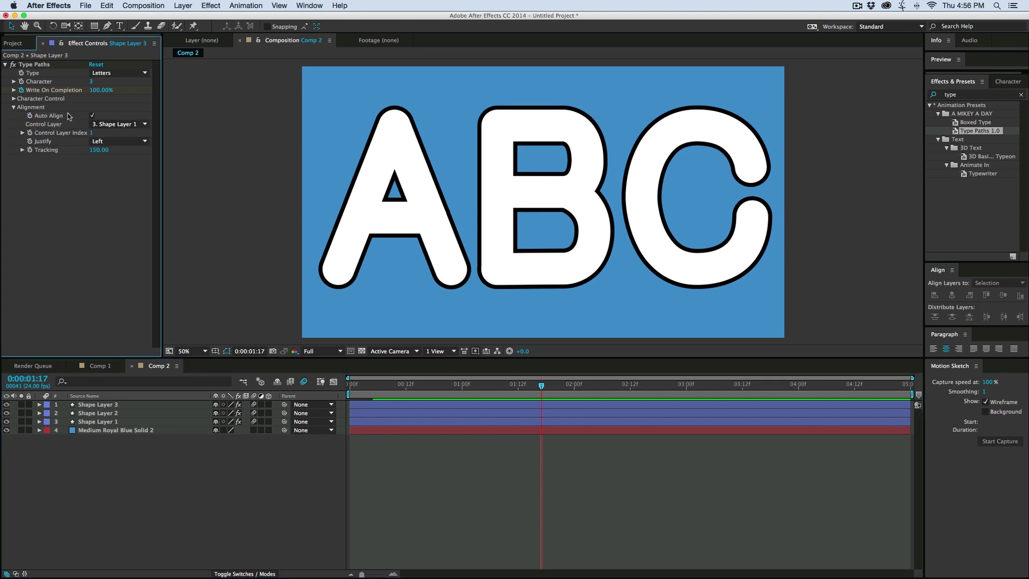
{"action": "key", "text": "KP_1"}
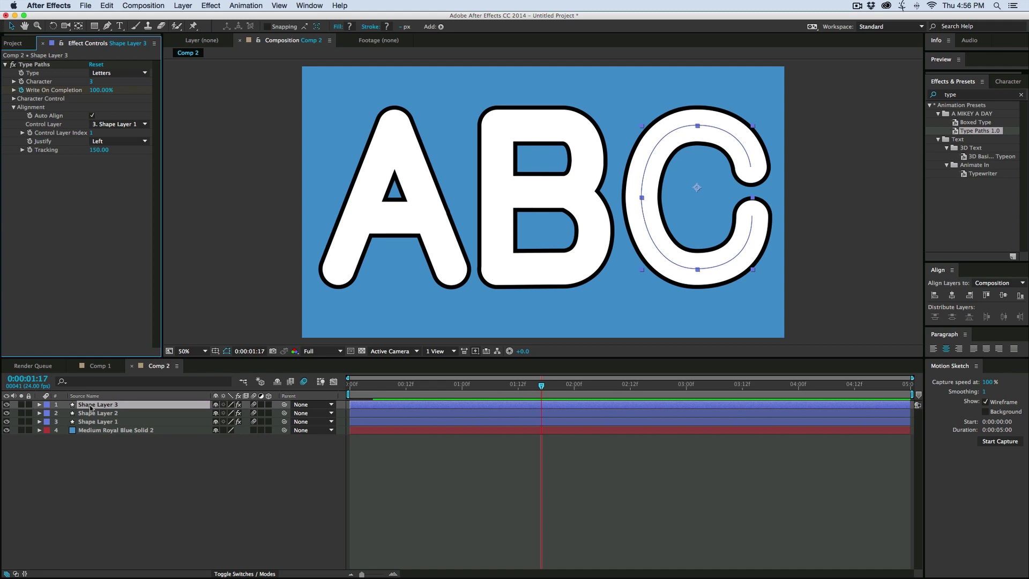
{"action": "left_click", "coordinate": [97, 422]}
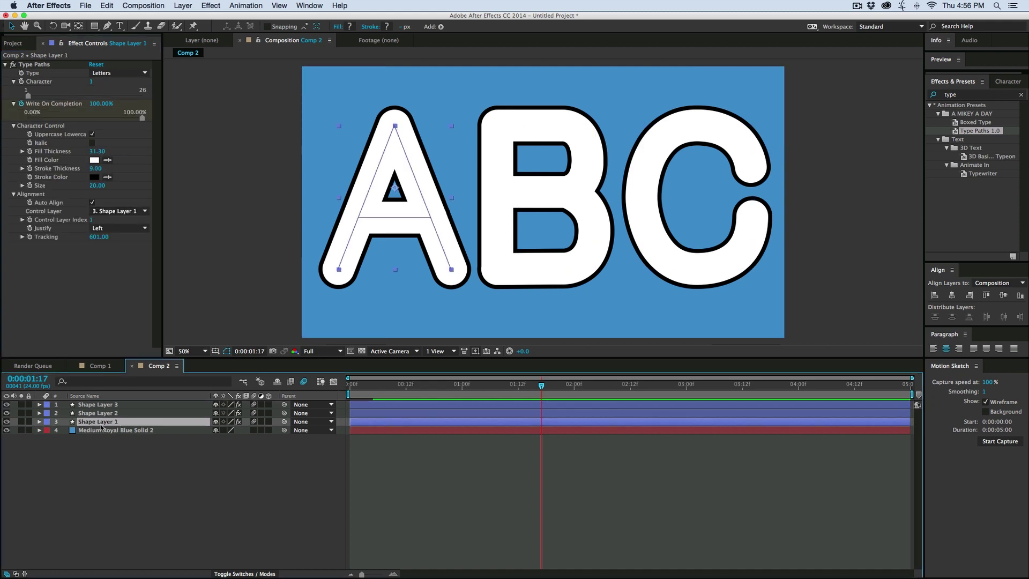
- Toggle Auto Align off and on to compare, leaving it on so ABC stays spread
{"action": "left_click", "coordinate": [92, 203]}
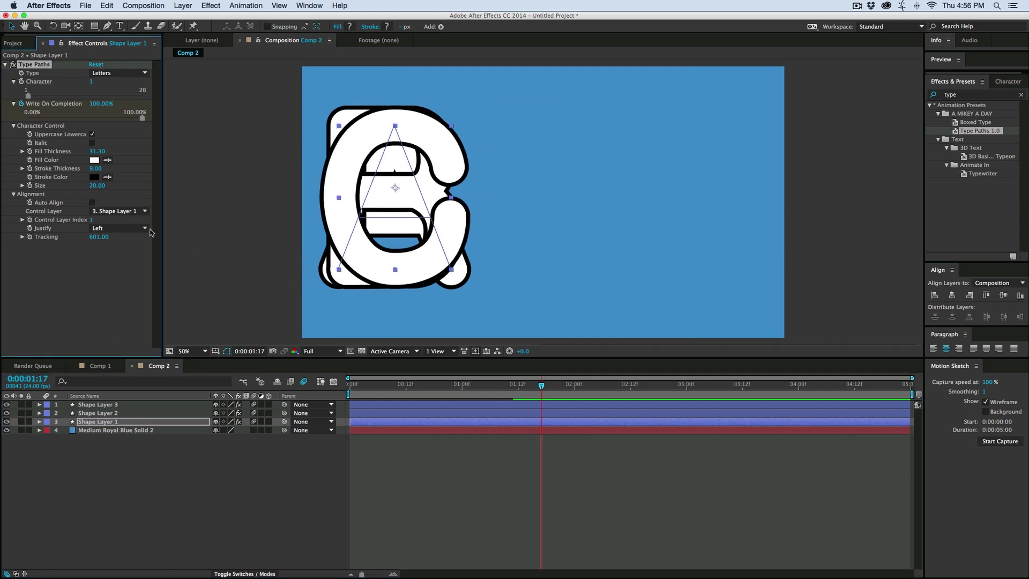
{"action": "left_click", "coordinate": [92, 202]}
{"action": "left_click", "coordinate": [92, 202]}
{"action": "left_click", "coordinate": [92, 203]}
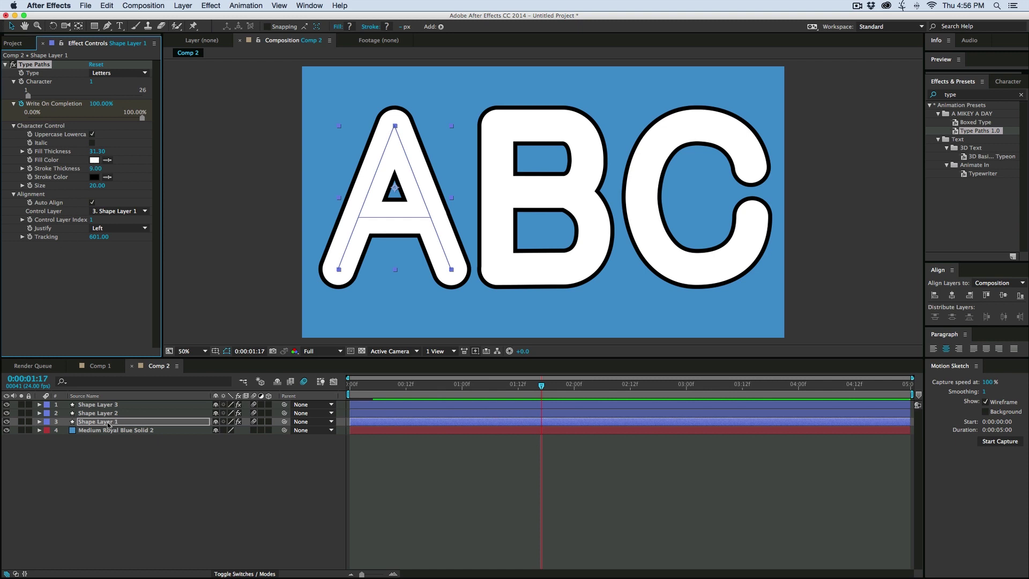
- Set the letters' fill colour to red (DC0505)
{"action": "left_click", "coordinate": [95, 160]}
{"action": "left_click_drag", "start_coordinate": [264, 238], "coordinate": [352, 241]}
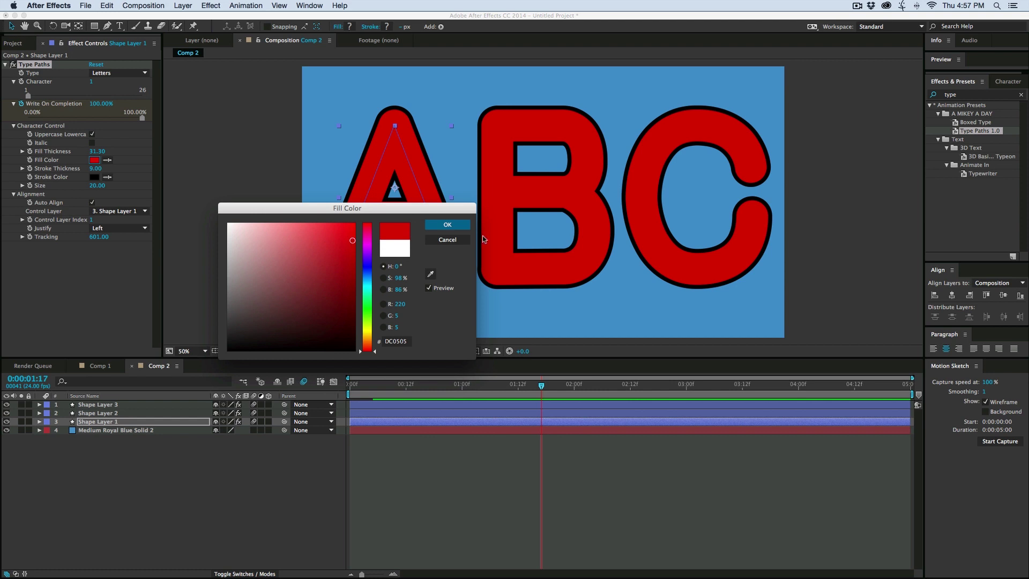
{"action": "left_click", "coordinate": [448, 225]}
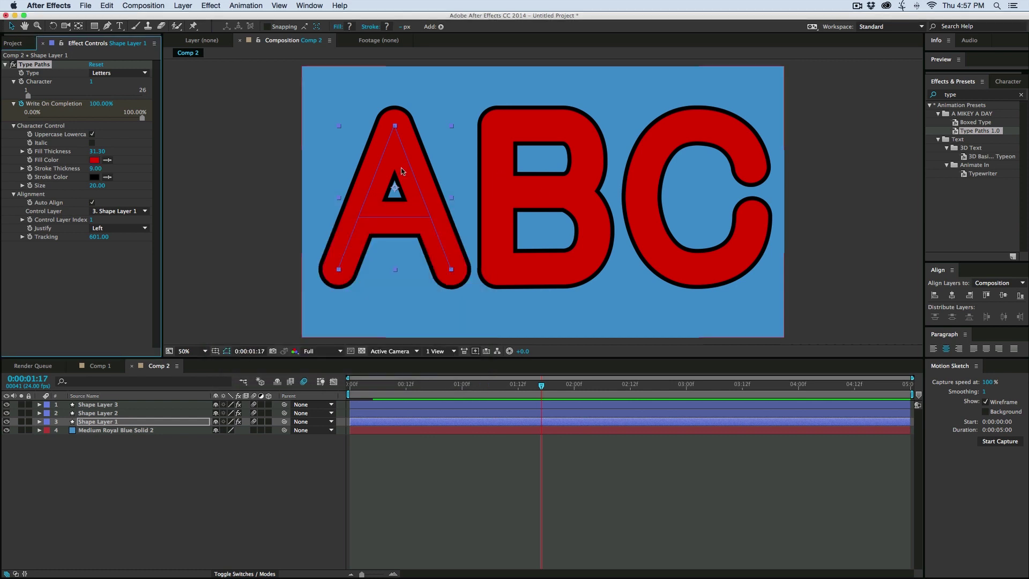
- Set the stroke colour to white FFFFFF, then toggle Auto Align off and back on
{"action": "left_click", "coordinate": [94, 177]}
{"action": "left_click", "coordinate": [317, 266]}
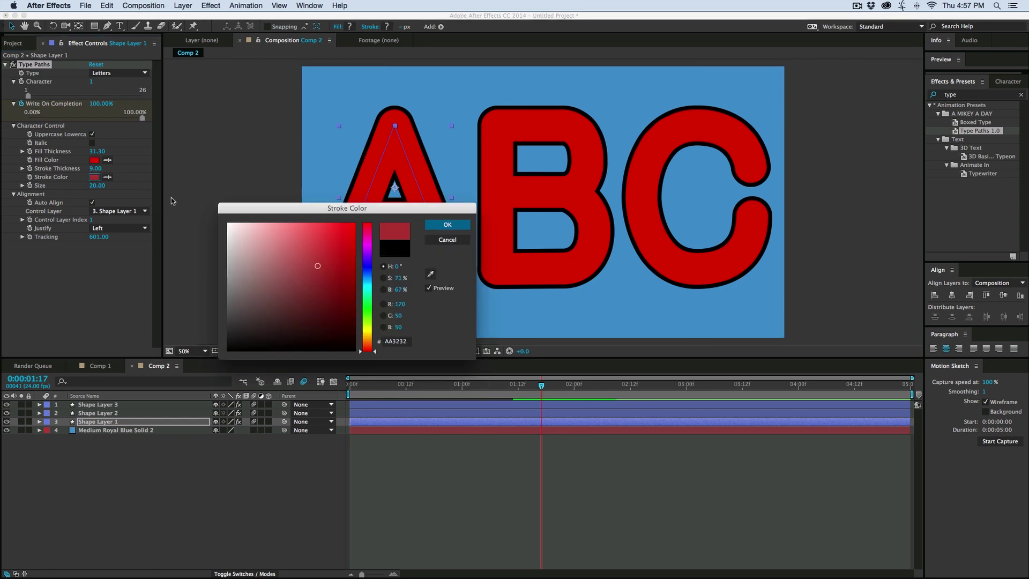
{"action": "type", "text": "FFFFFF"}
{"action": "left_click", "coordinate": [447, 225]}
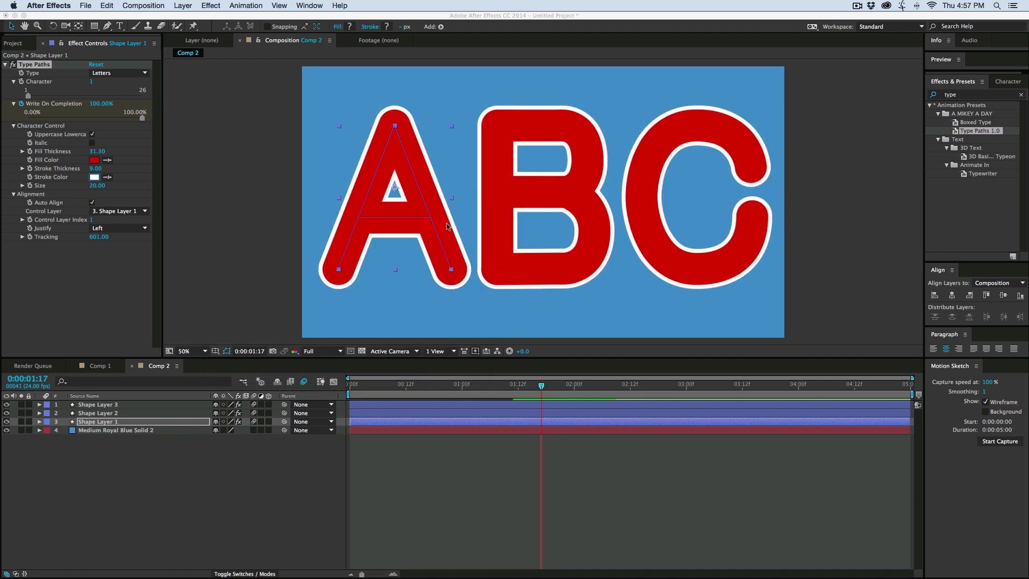
{"action": "left_click", "coordinate": [92, 203]}
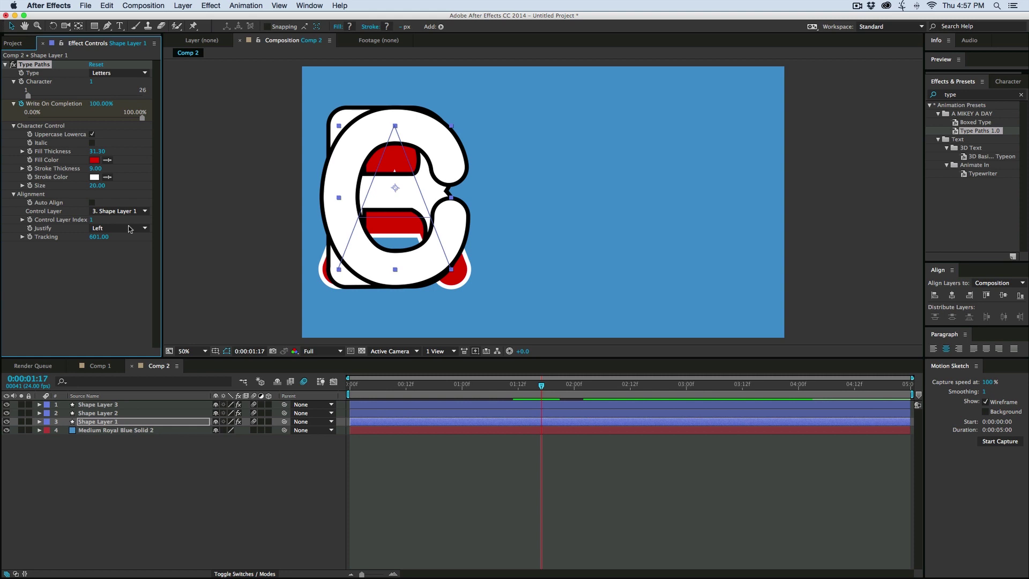
{"action": "left_click", "coordinate": [92, 203]}
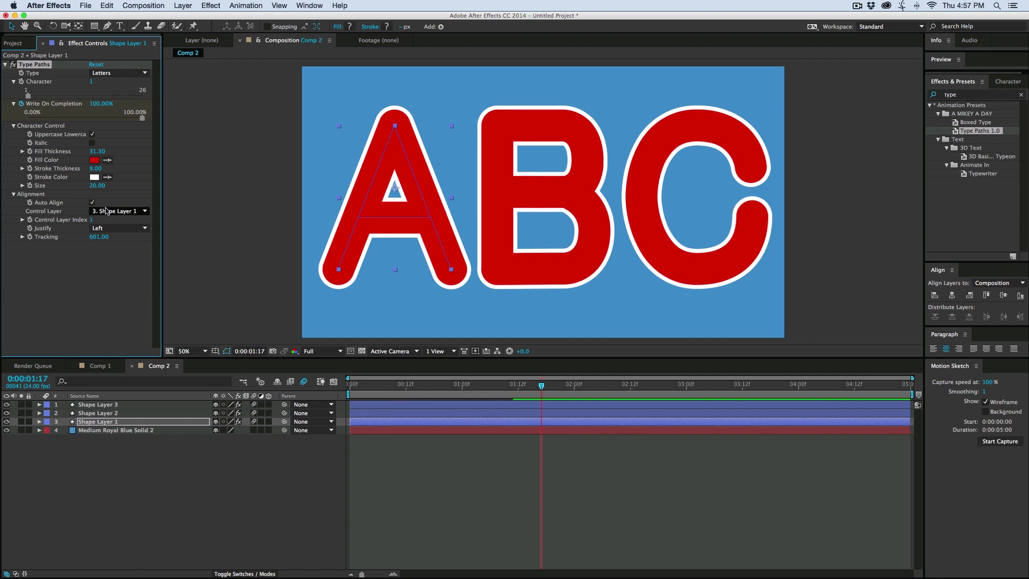
- Delete the B and C letter layers (Shape Layers 2 and 3)
{"action": "left_click", "coordinate": [85, 413]}
{"action": "left_click", "coordinate": [96, 406], "text": "shift"}
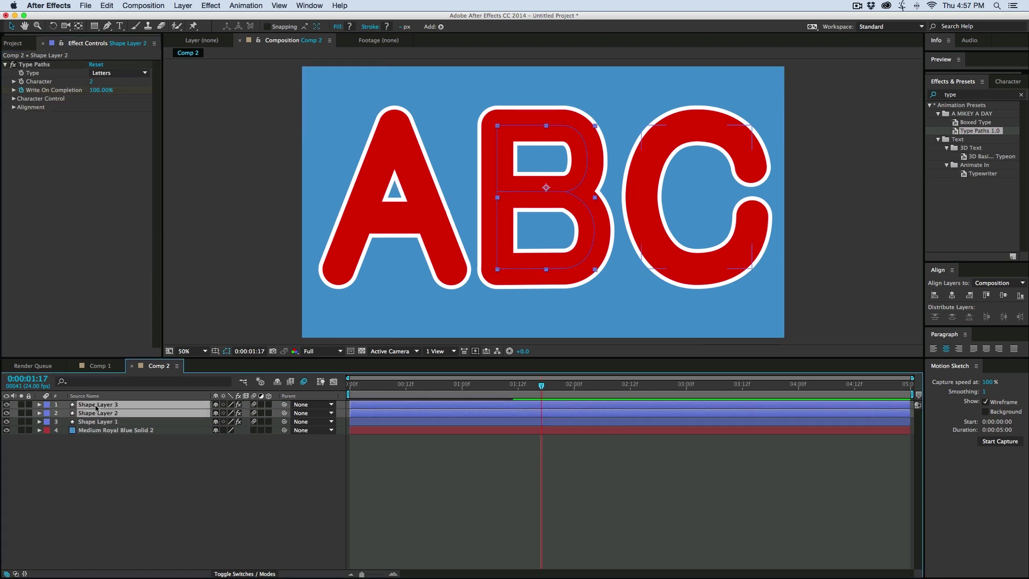
{"action": "key", "text": "Delete"}
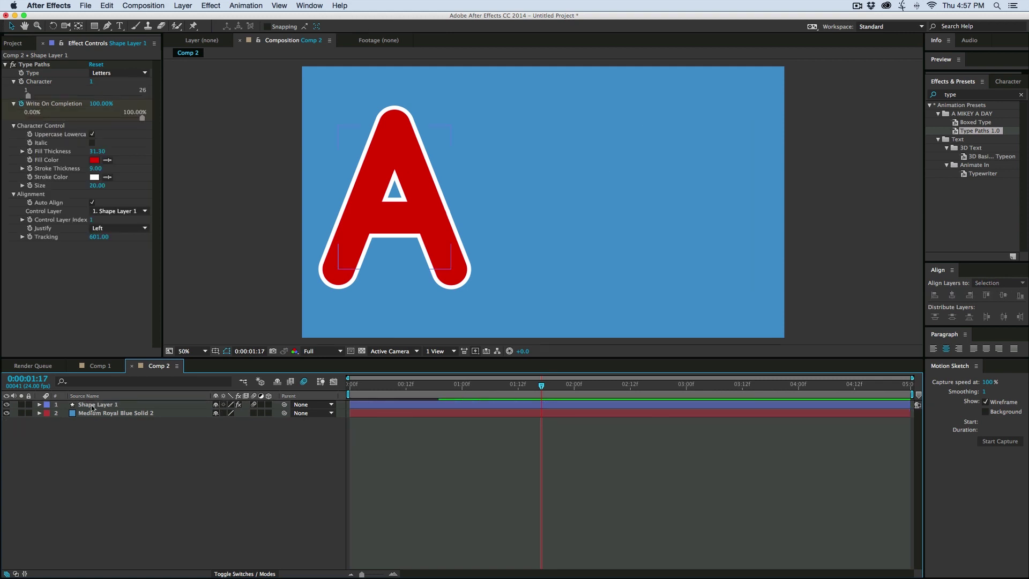
- Add Wiggle Paths to Shape Layer 1's contents and preview the wobbling A
{"action": "left_click", "coordinate": [39, 405]}
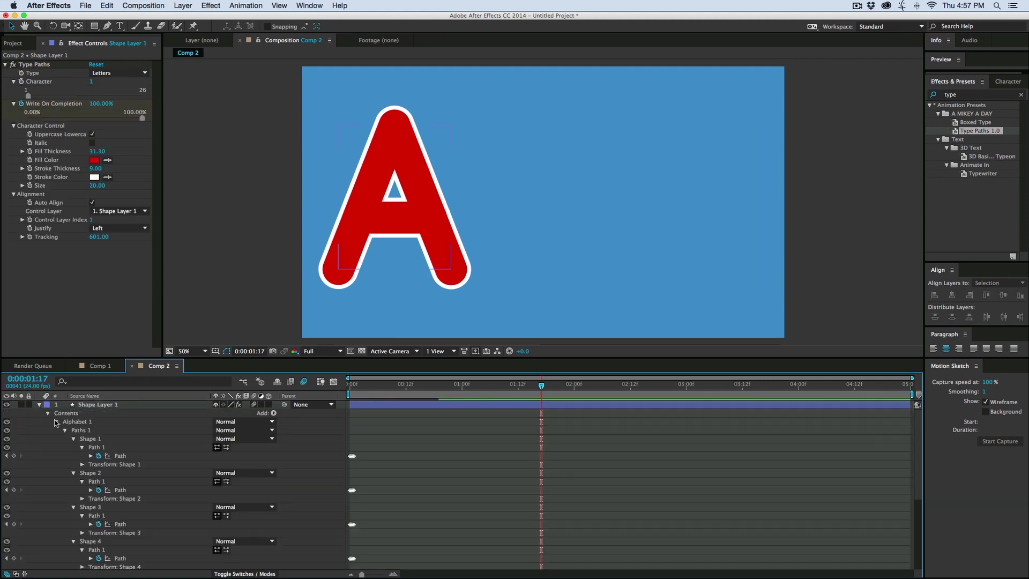
{"action": "left_click", "coordinate": [56, 422]}
{"action": "left_click", "coordinate": [56, 439]}
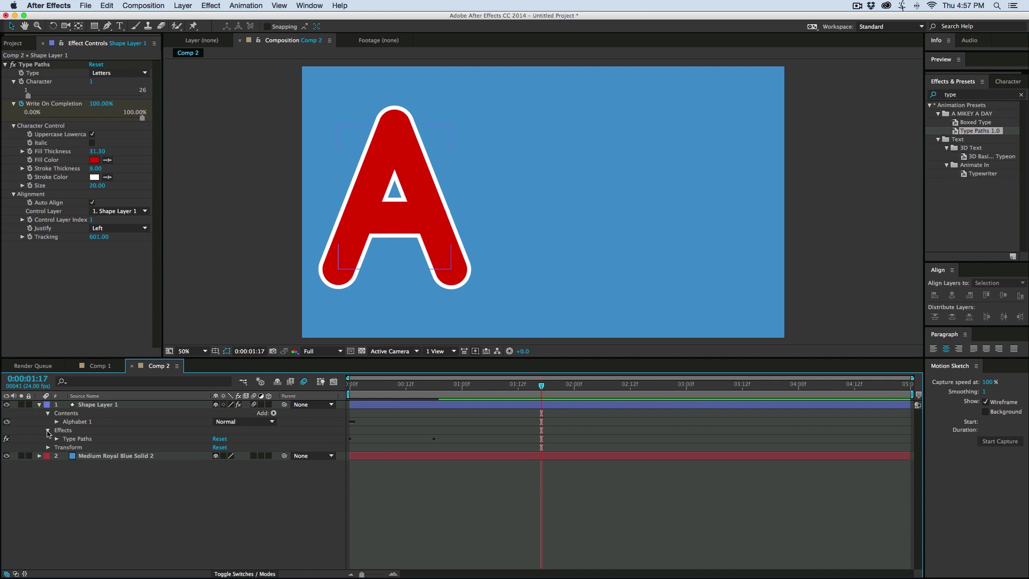
{"action": "left_click", "coordinate": [49, 430]}
{"action": "left_click", "coordinate": [68, 414]}
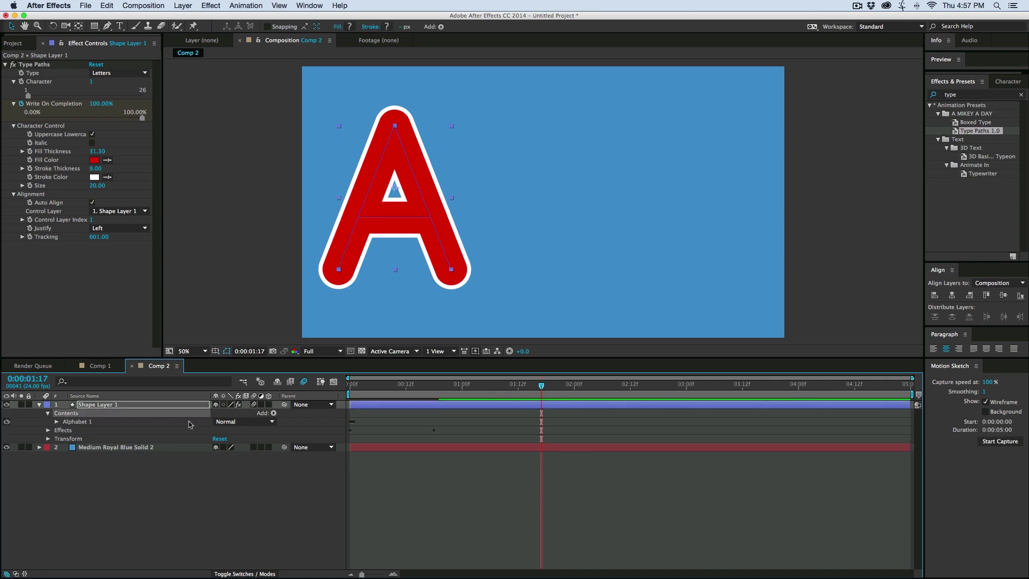
{"action": "left_click", "coordinate": [273, 414]}
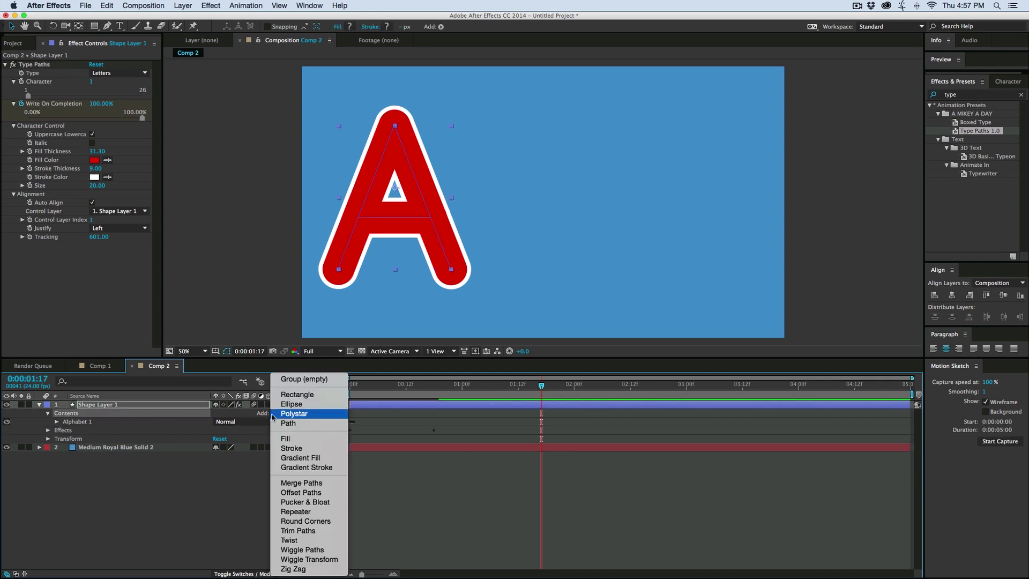
{"action": "left_click", "coordinate": [314, 548]}
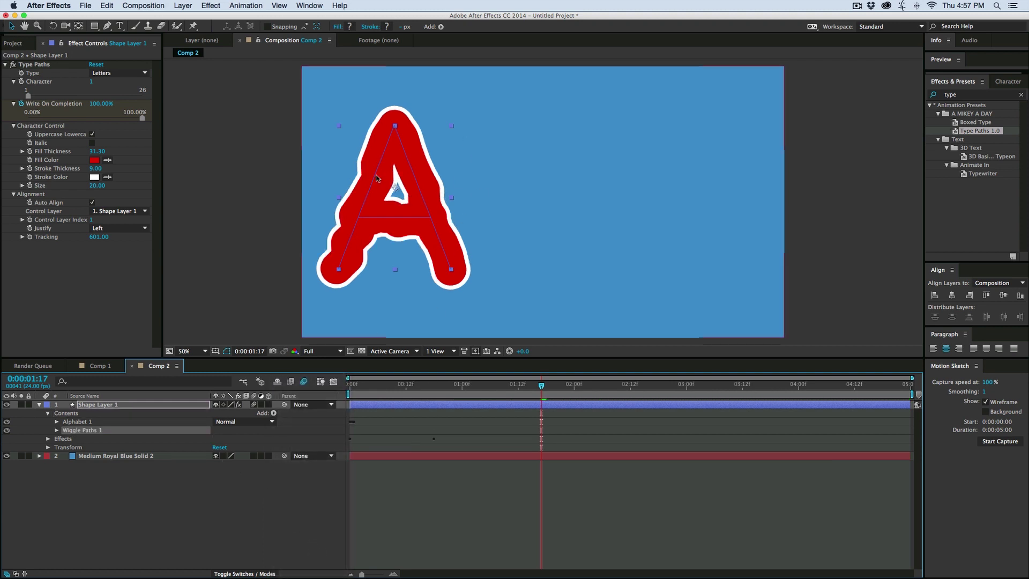
{"action": "key", "text": "space"}
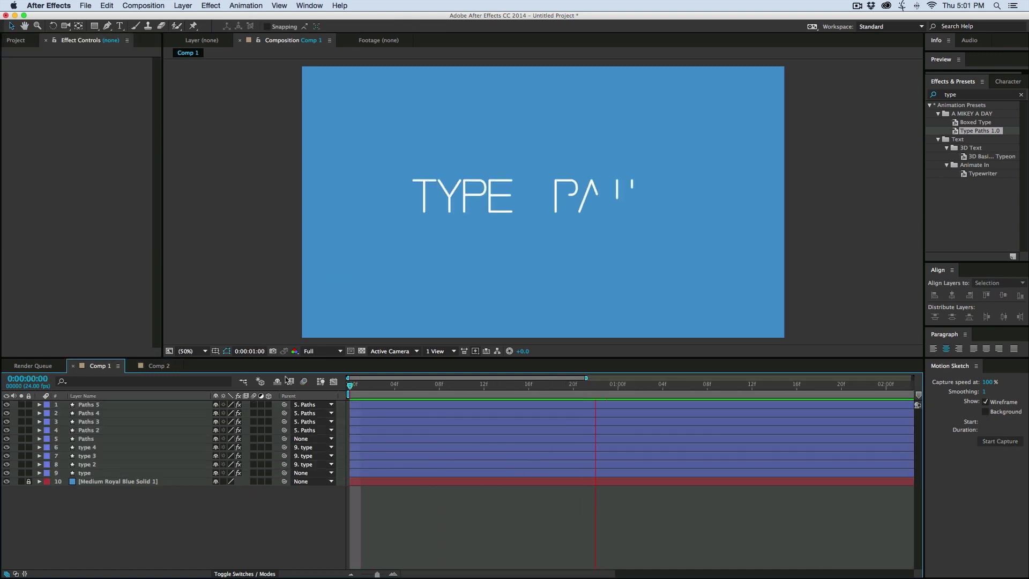
{"action": "key", "text": "space"}
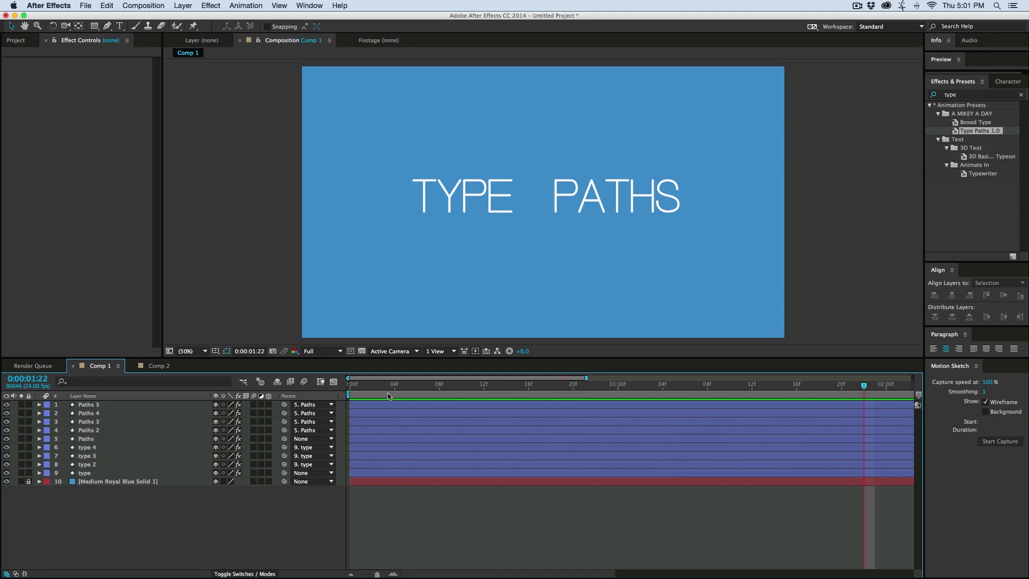
{"action": "key", "text": "Home"}
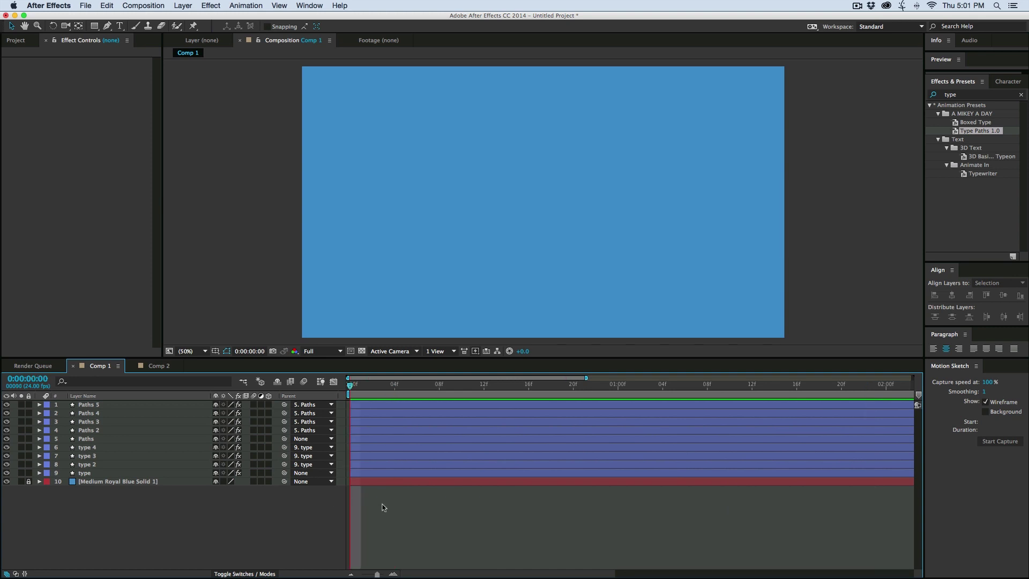
{"action": "key", "text": "space"}
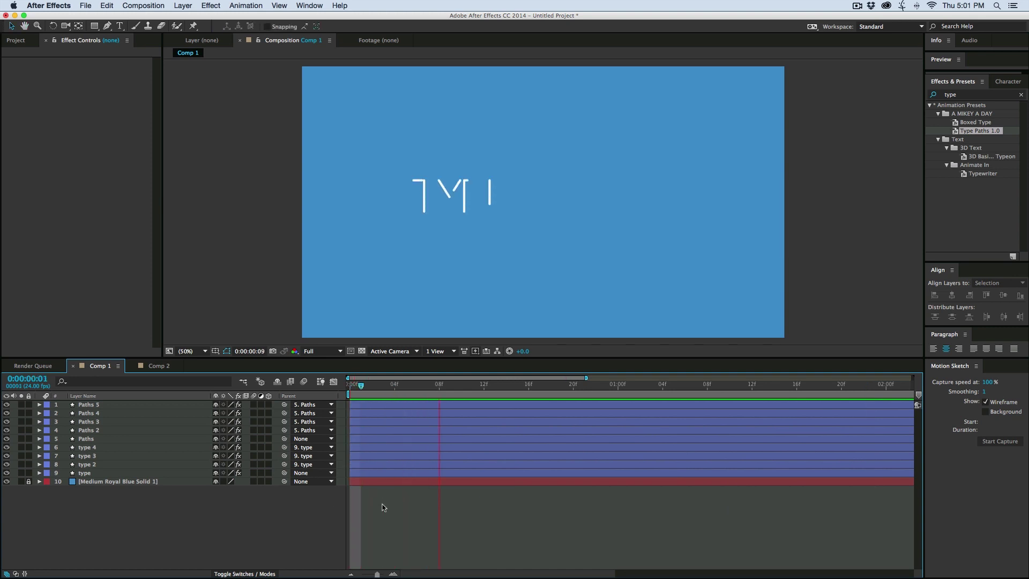